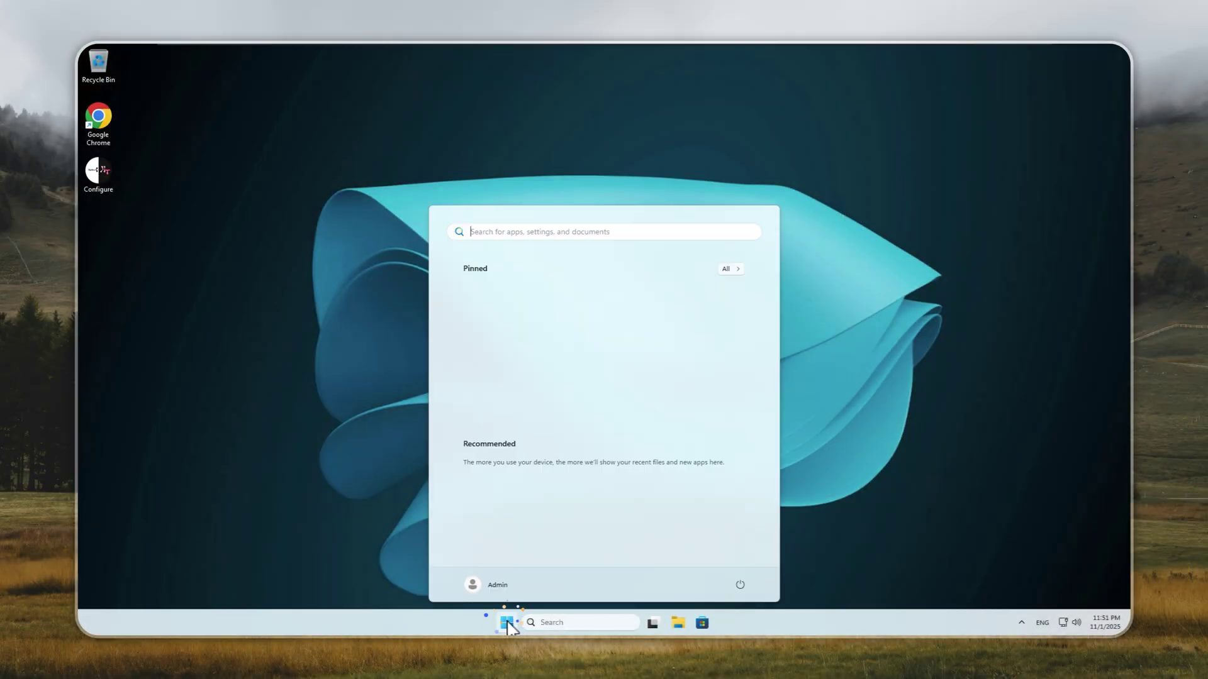
# Dismiss the Start menu and run winver to display the installed Windows version
pyautogui.click(840, 397)
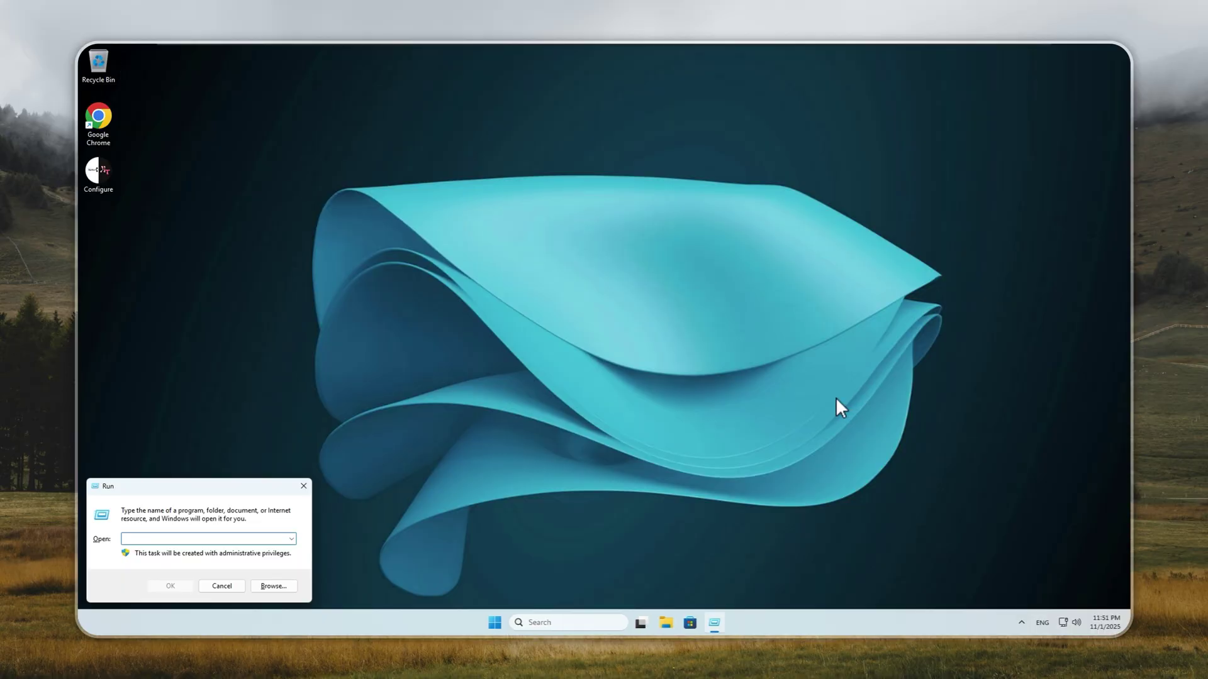
pyautogui.write('winver')
pyautogui.press('Return')
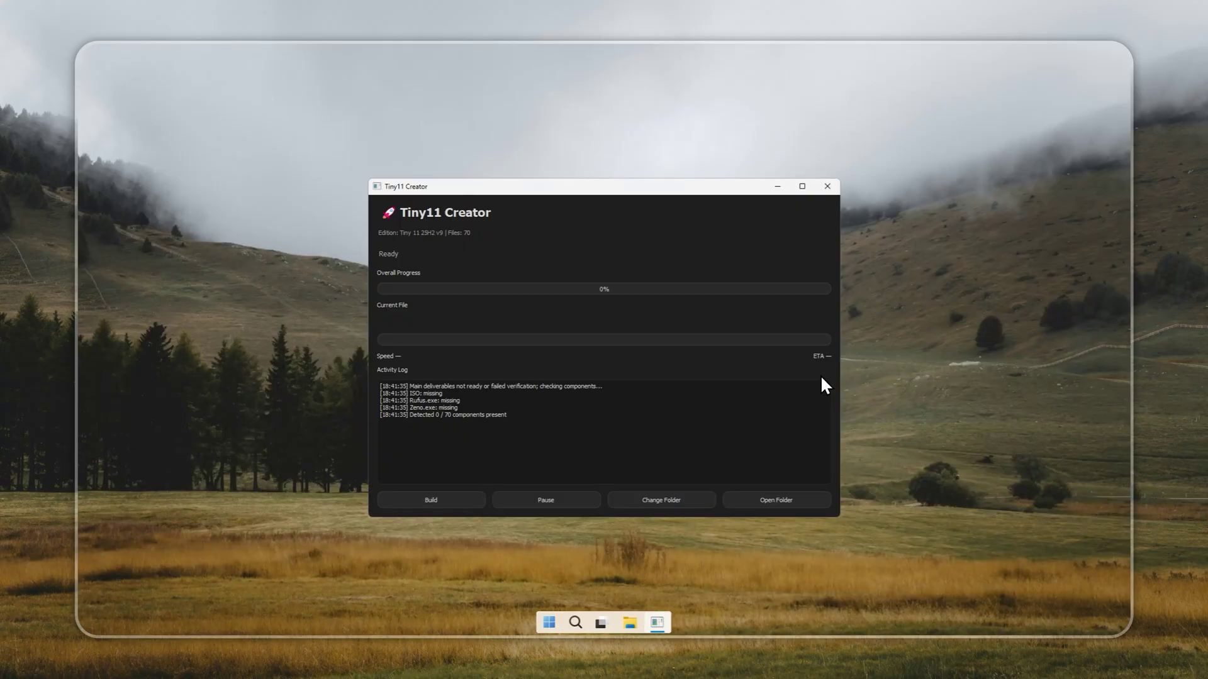
# Start the Tiny11 Creator build of all 70 components for the Tiny 11 25H2 v9 package
pyautogui.click(427, 497)
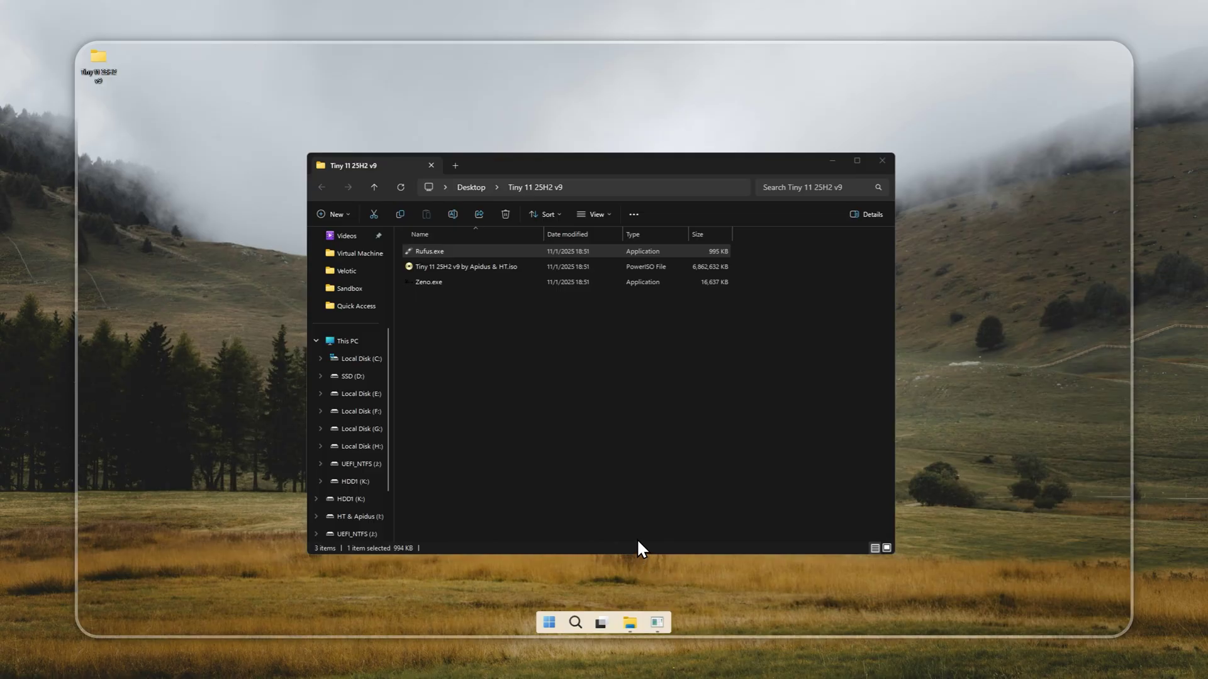
# Launch Zeno, select the Tiny 11 ISO from the Desktop's Tiny 11 25H2 v9 folder, and start installation
pyautogui.doubleClick(437, 282)
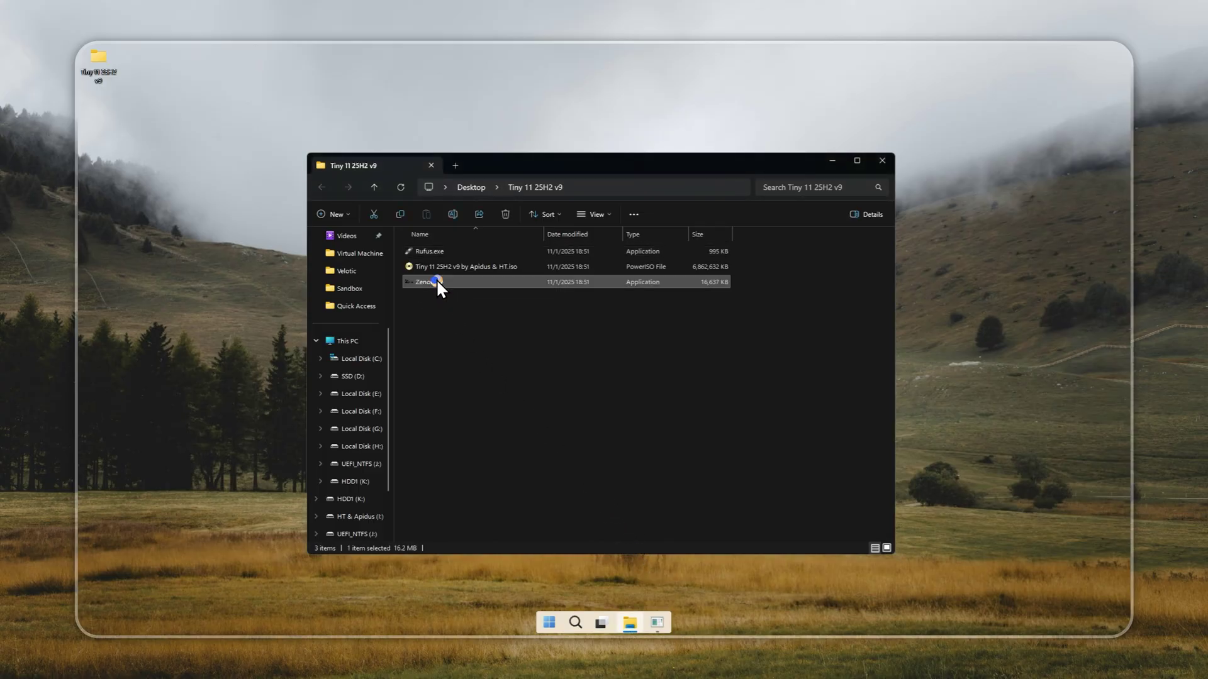
pyautogui.click(612, 257)
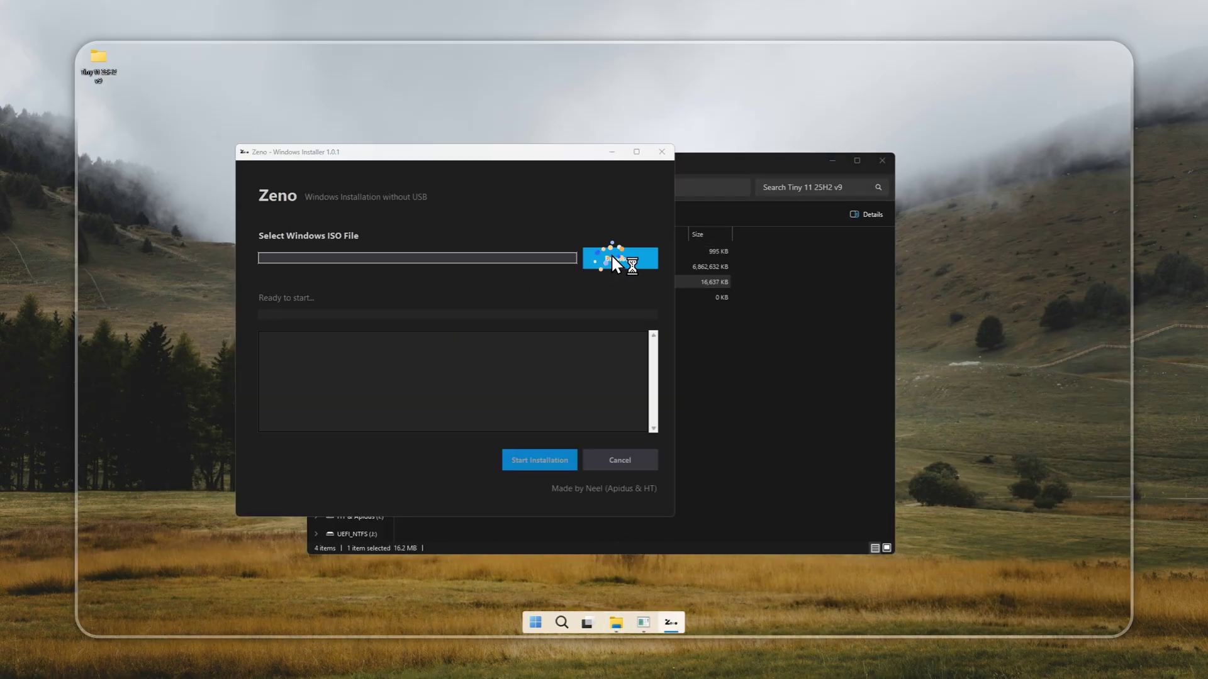
pyautogui.scroll(5, 271, 337)
pyautogui.click(286, 269)
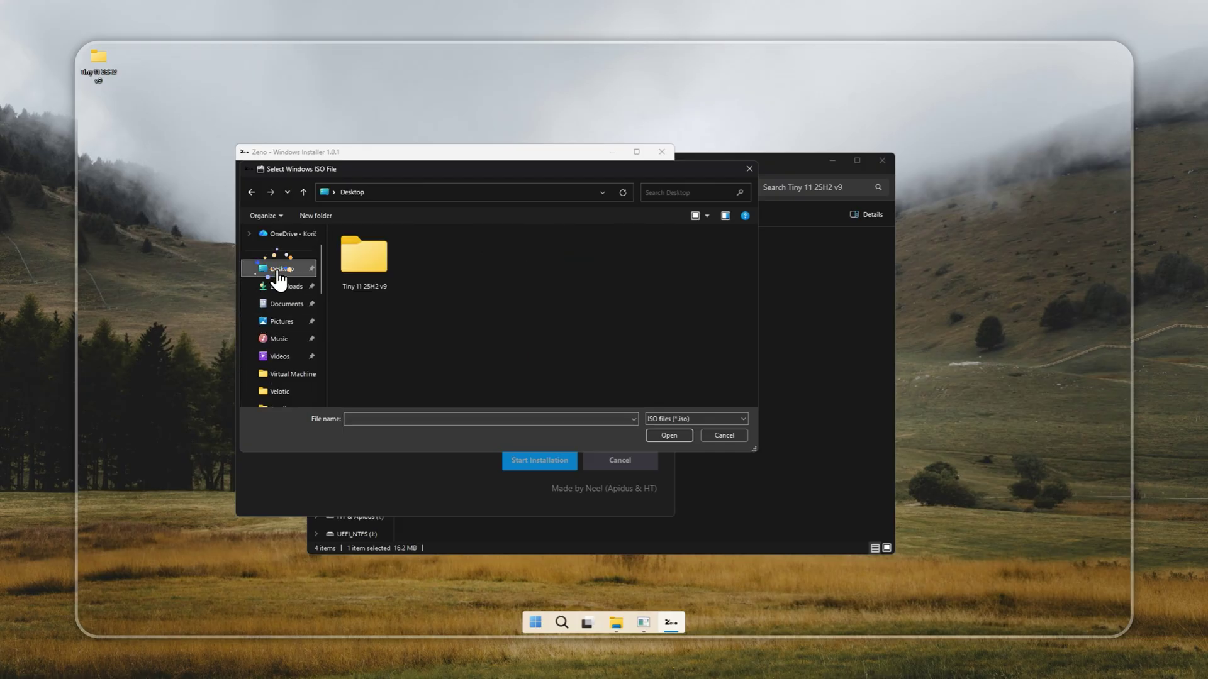
pyautogui.doubleClick(380, 266)
pyautogui.doubleClick(420, 249)
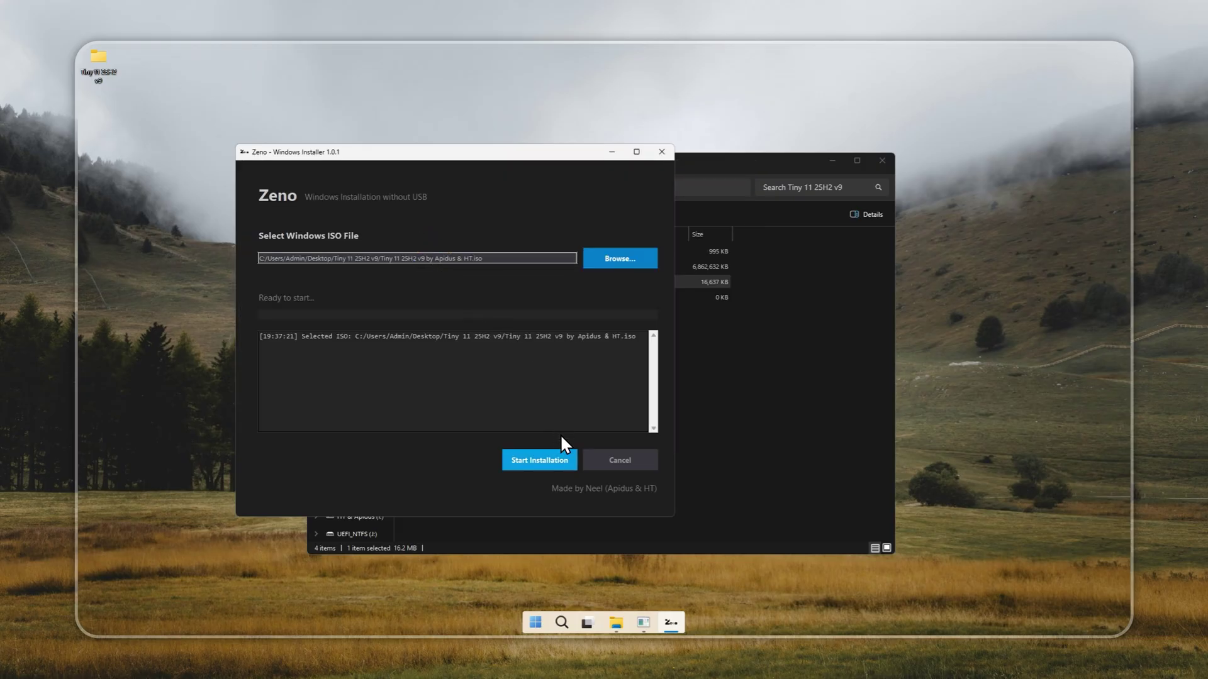
pyautogui.click(553, 458)
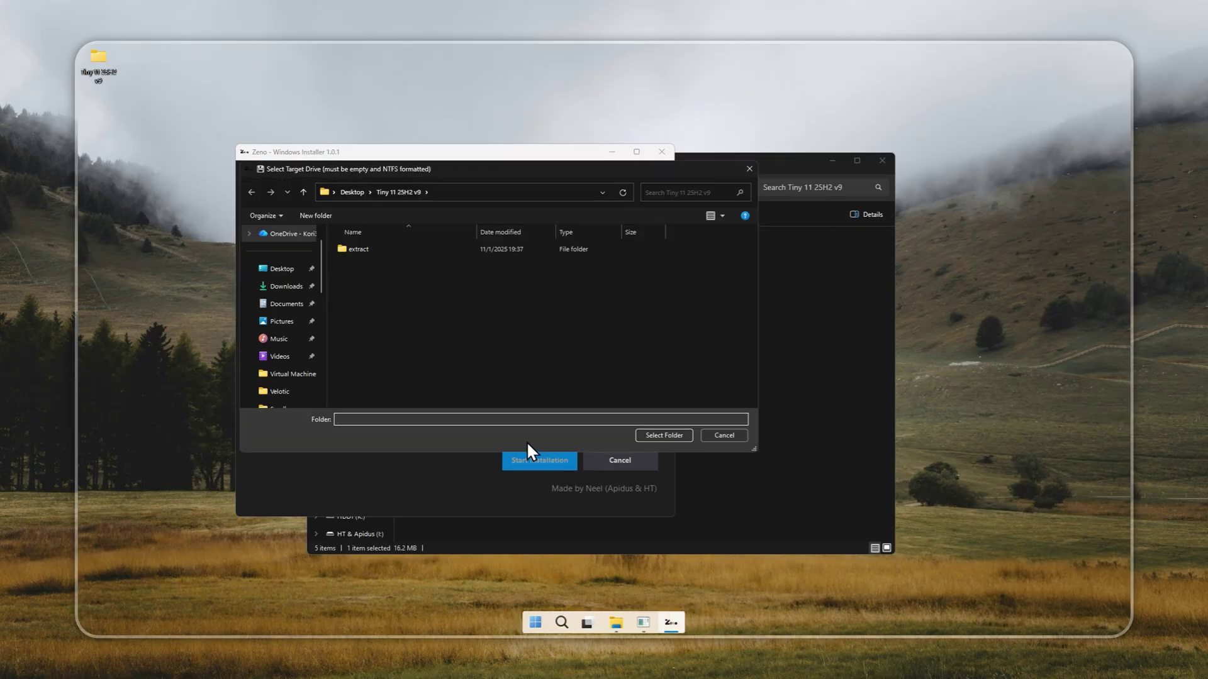
# Choose Local Disk (E:) as the target and format it as NTFS, confirming the data erase
pyautogui.scroll(-3, 296, 359)
pyautogui.click(286, 305)
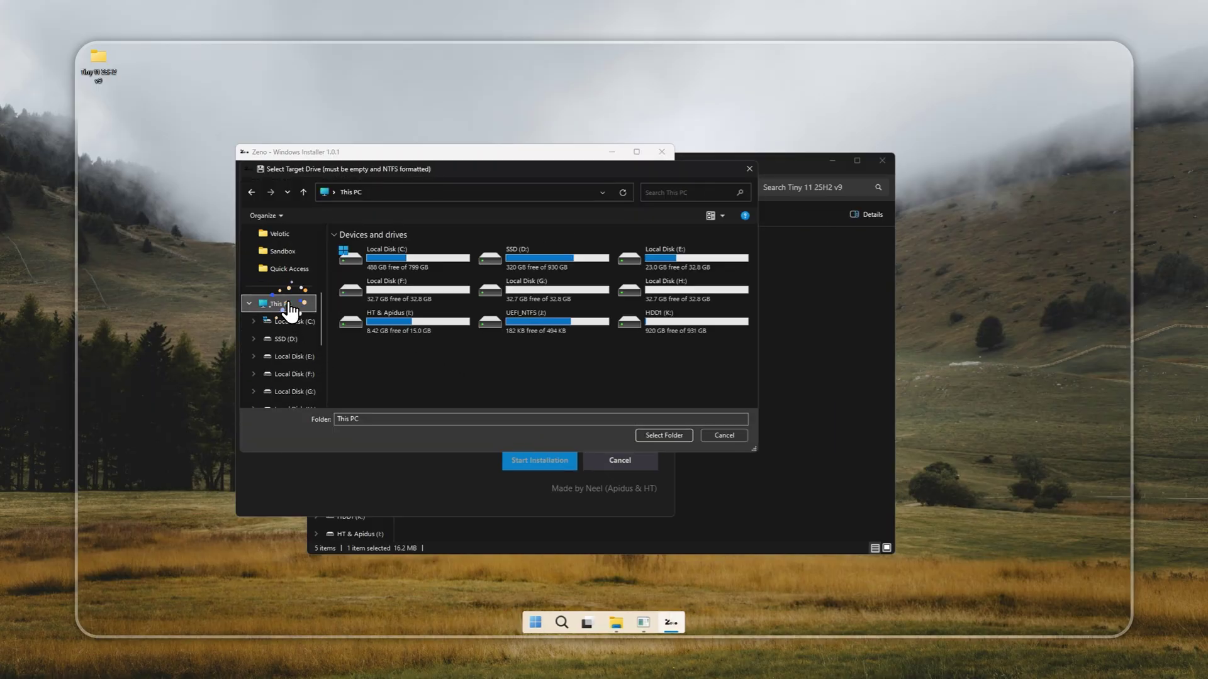
pyautogui.click(649, 253)
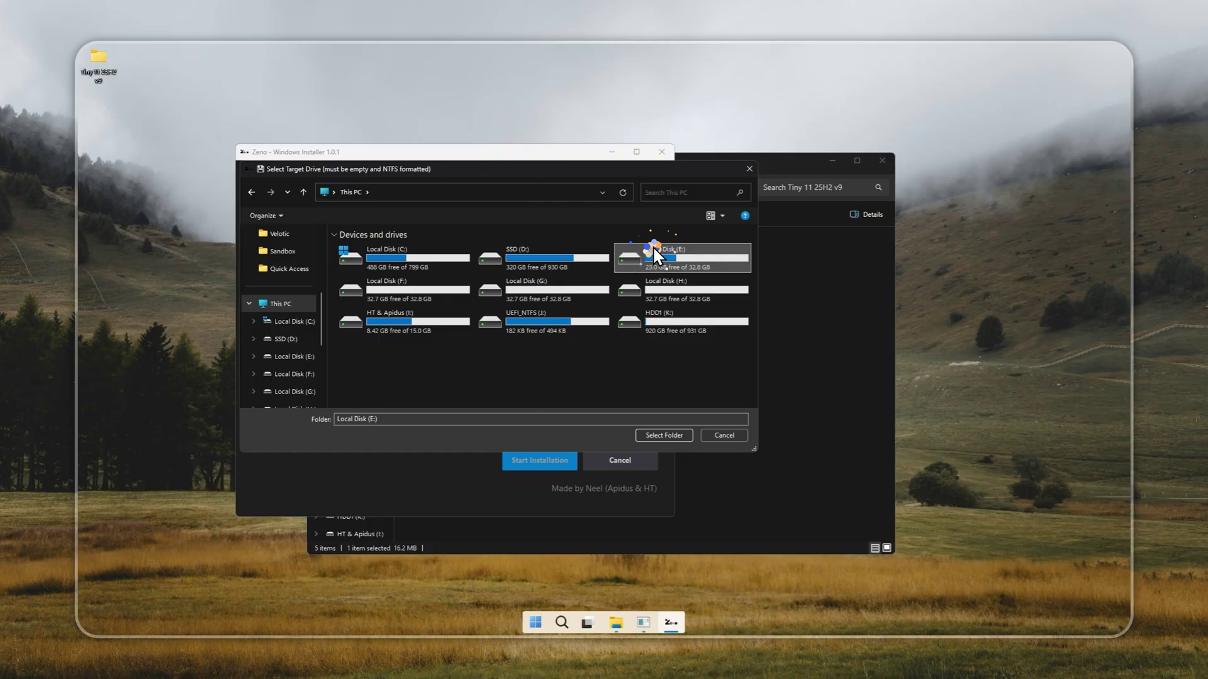
pyautogui.rightClick(652, 246)
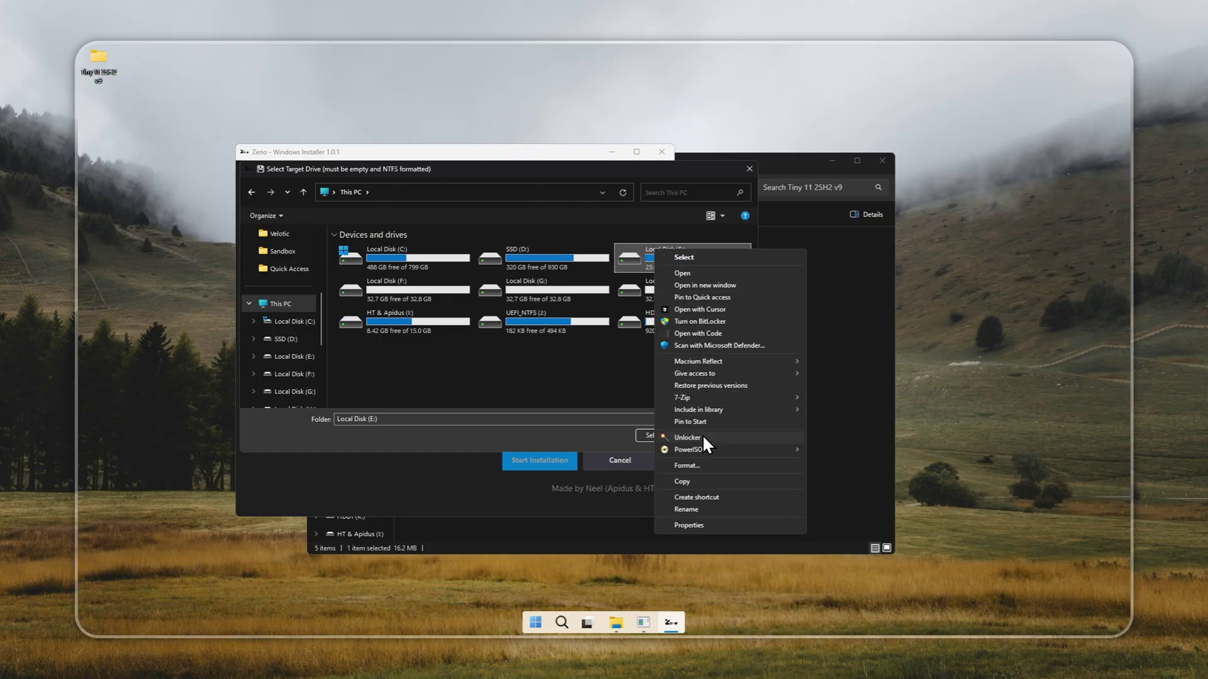
pyautogui.click(692, 465)
pyautogui.click(360, 451)
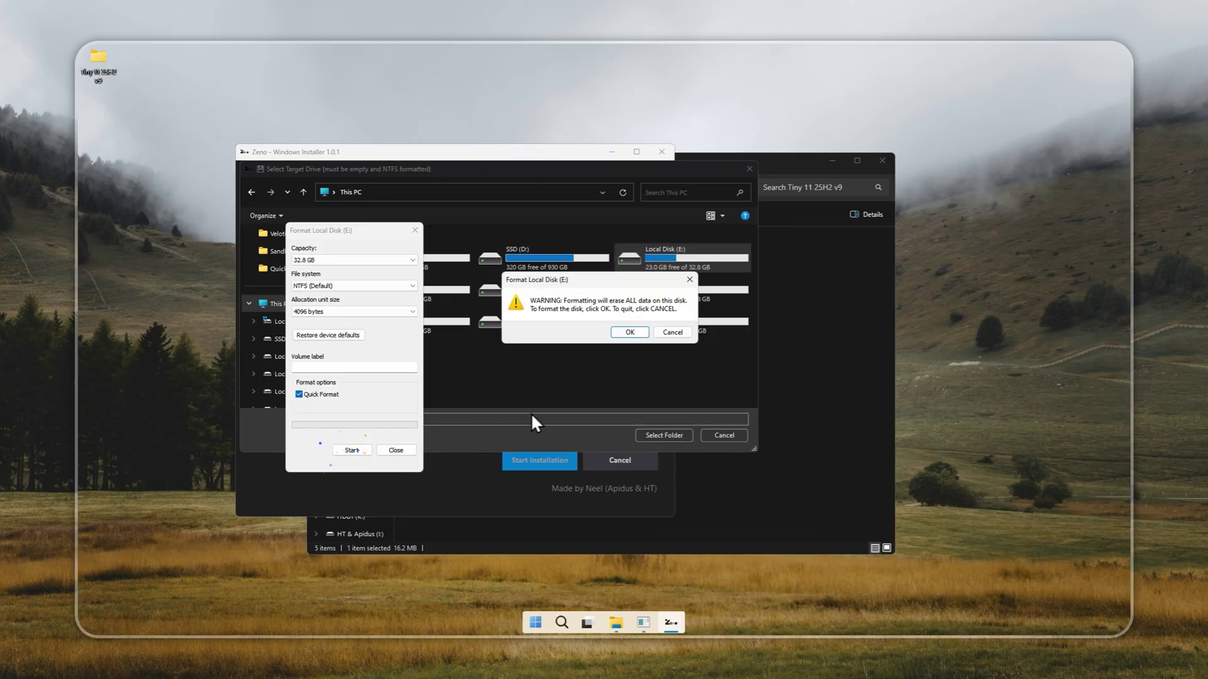
pyautogui.click(622, 328)
pyautogui.click(671, 330)
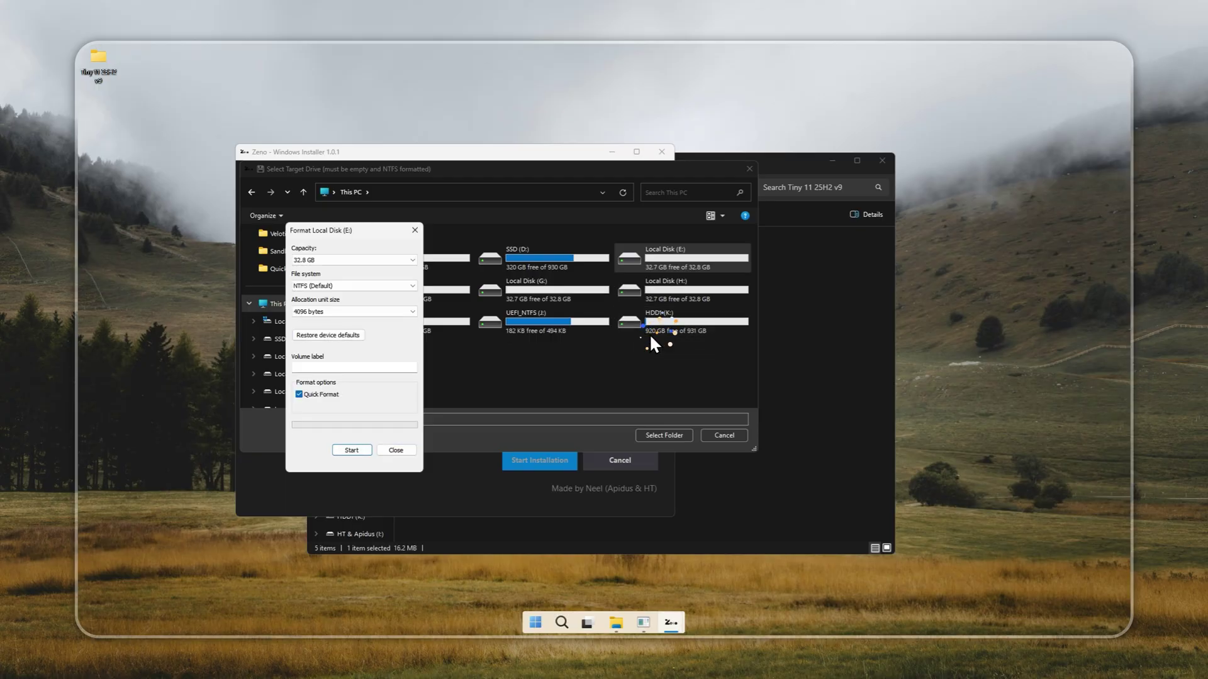
pyautogui.click(401, 449)
# Confirm drive E: as the target, wait for Zeno's install, and acknowledge the success notice
pyautogui.click(662, 434)
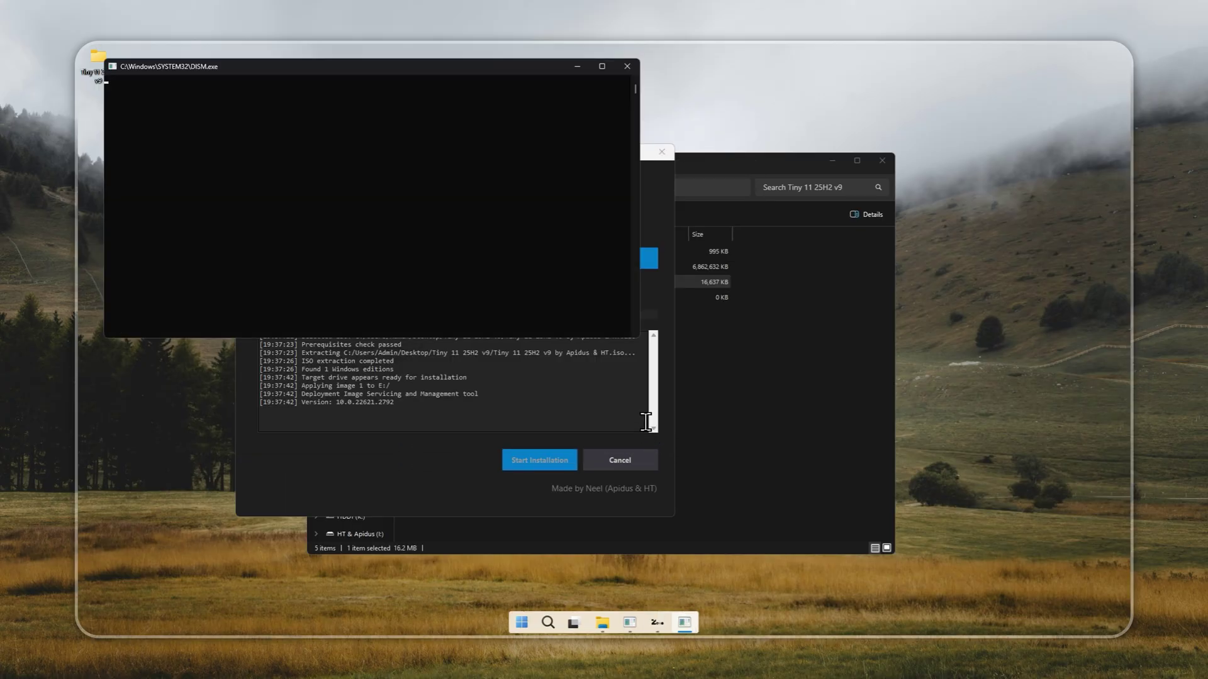
pyautogui.click(556, 381)
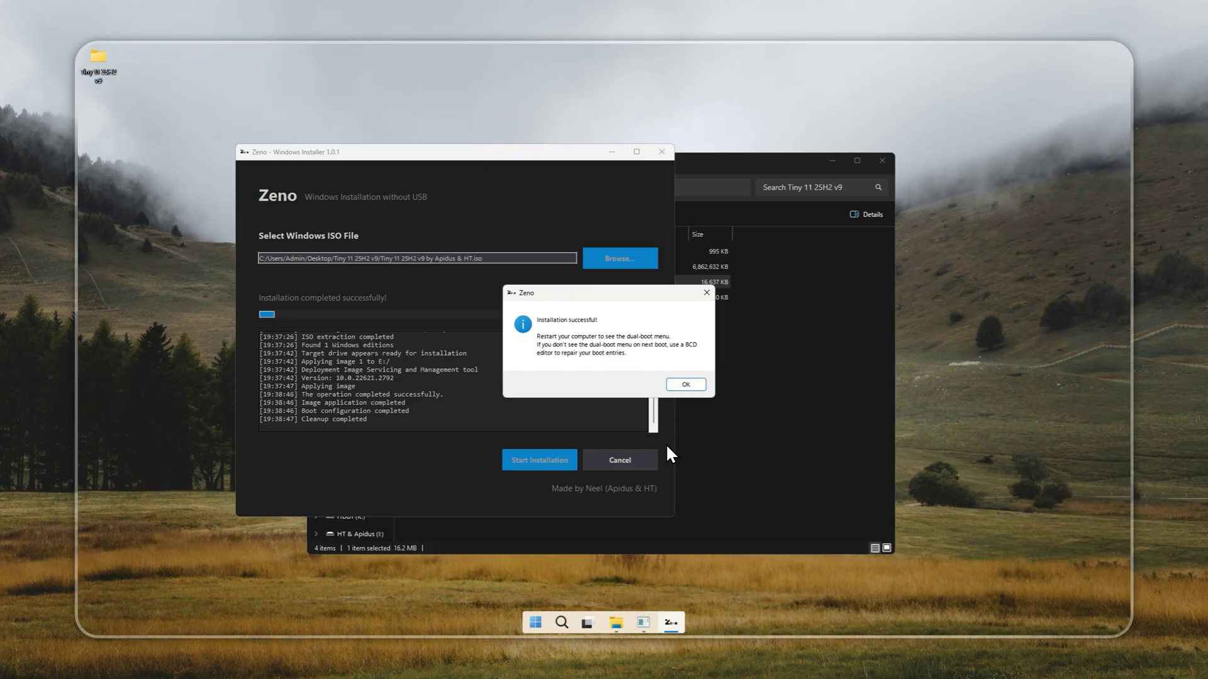
pyautogui.click(688, 385)
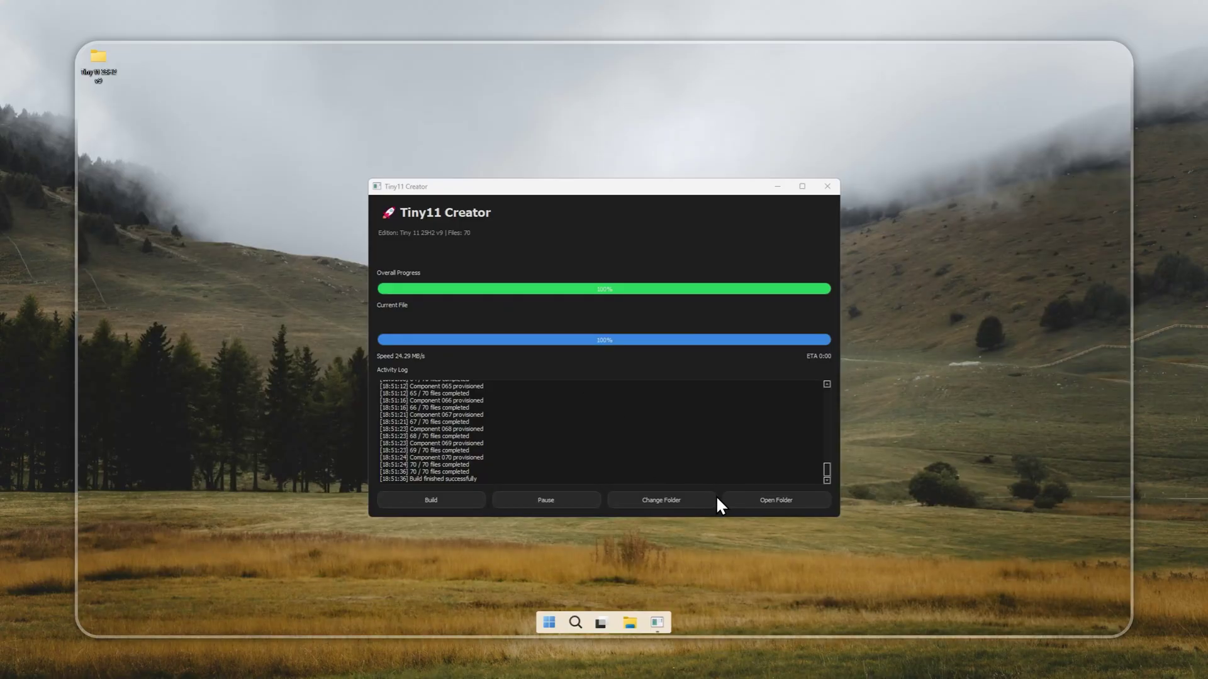
# Use Rufus to write the Tiny 11 ISO to the USB drive, accept the erase, then close it
pyautogui.click(750, 504)
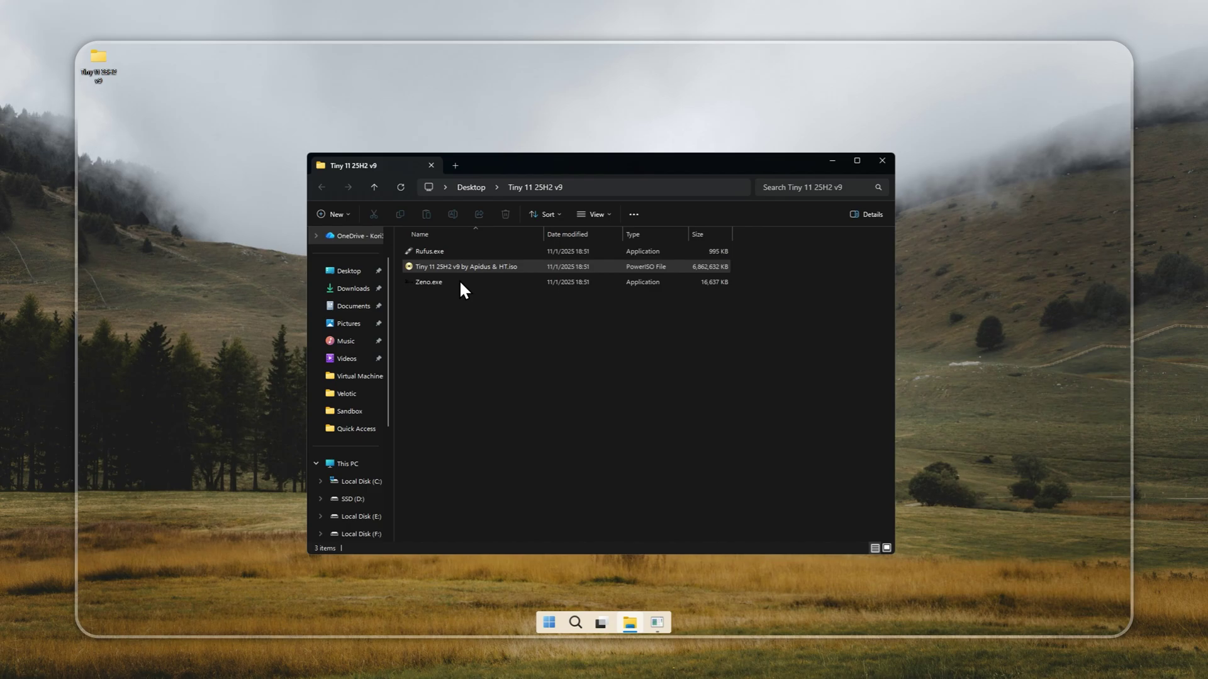
pyautogui.doubleClick(443, 250)
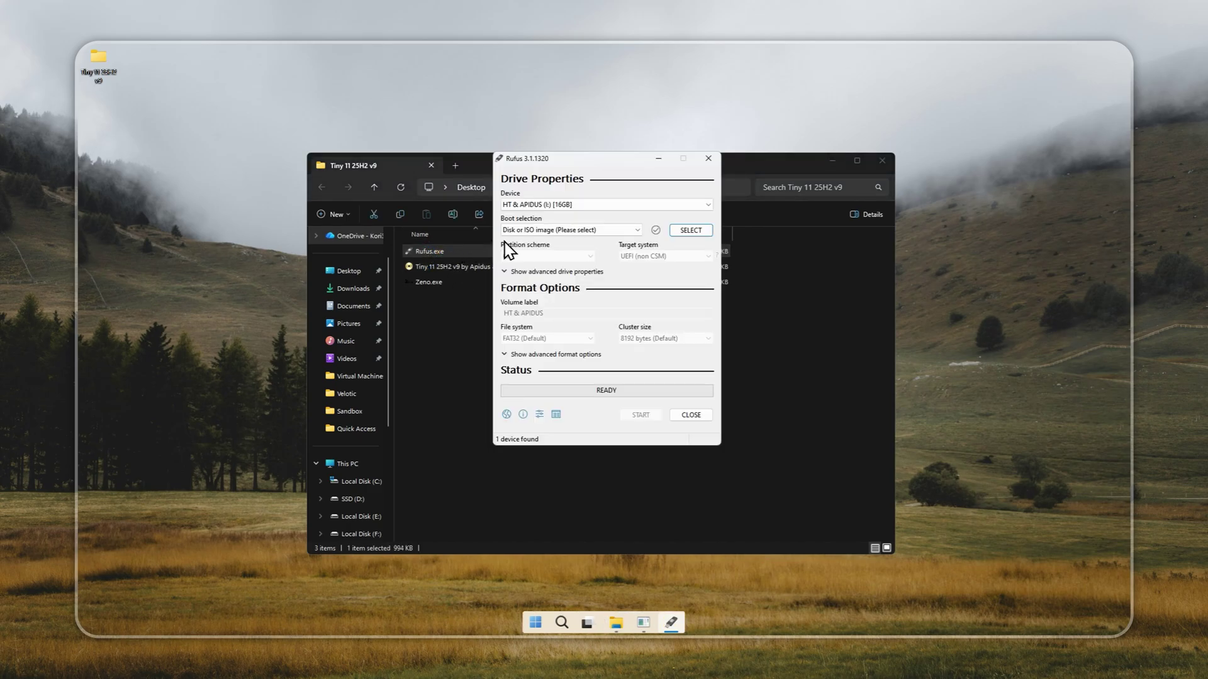
pyautogui.click(689, 232)
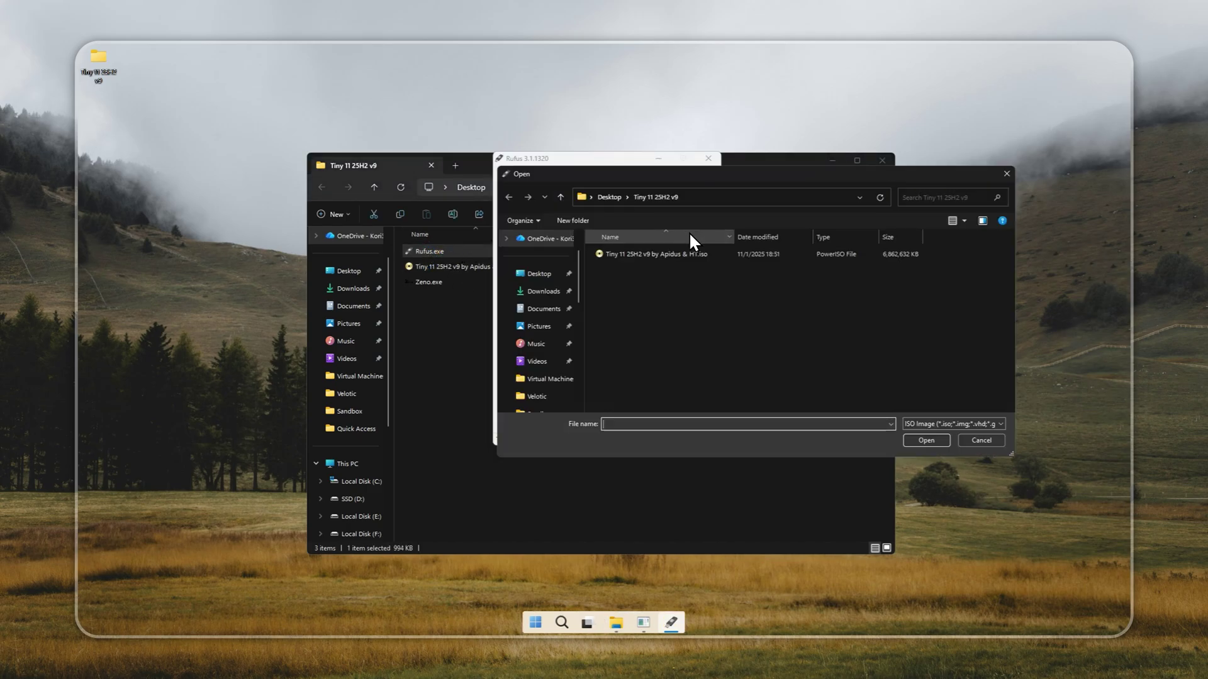
pyautogui.click(632, 254)
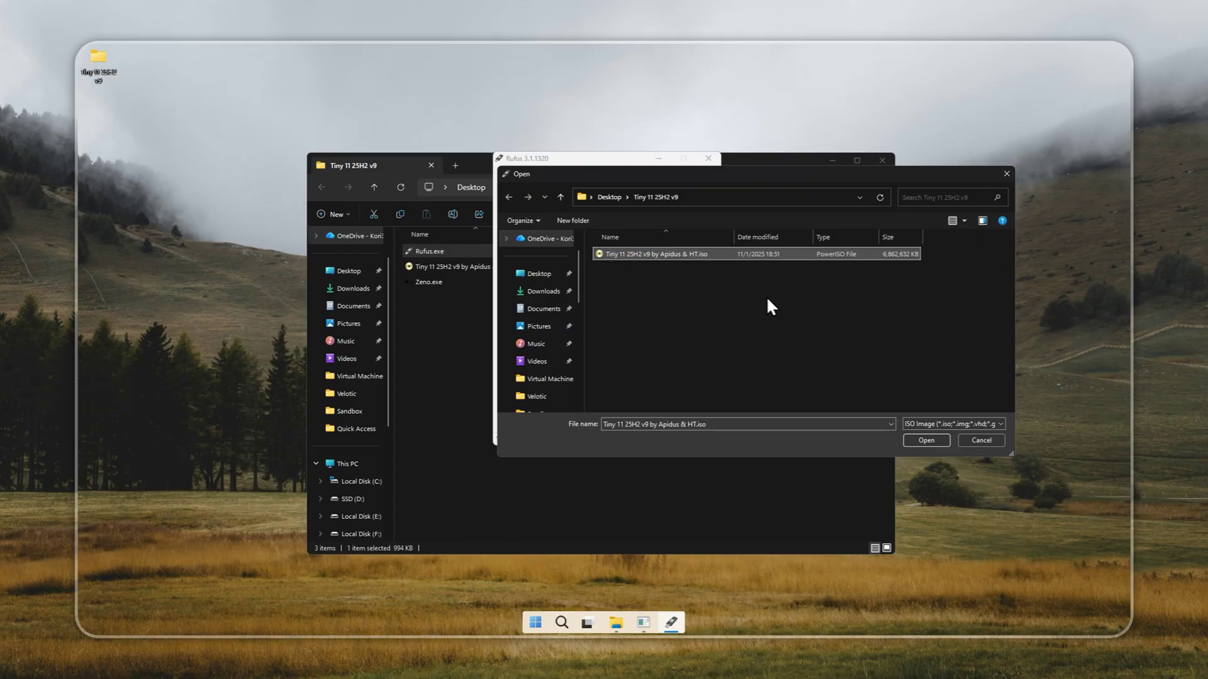
pyautogui.click(912, 441)
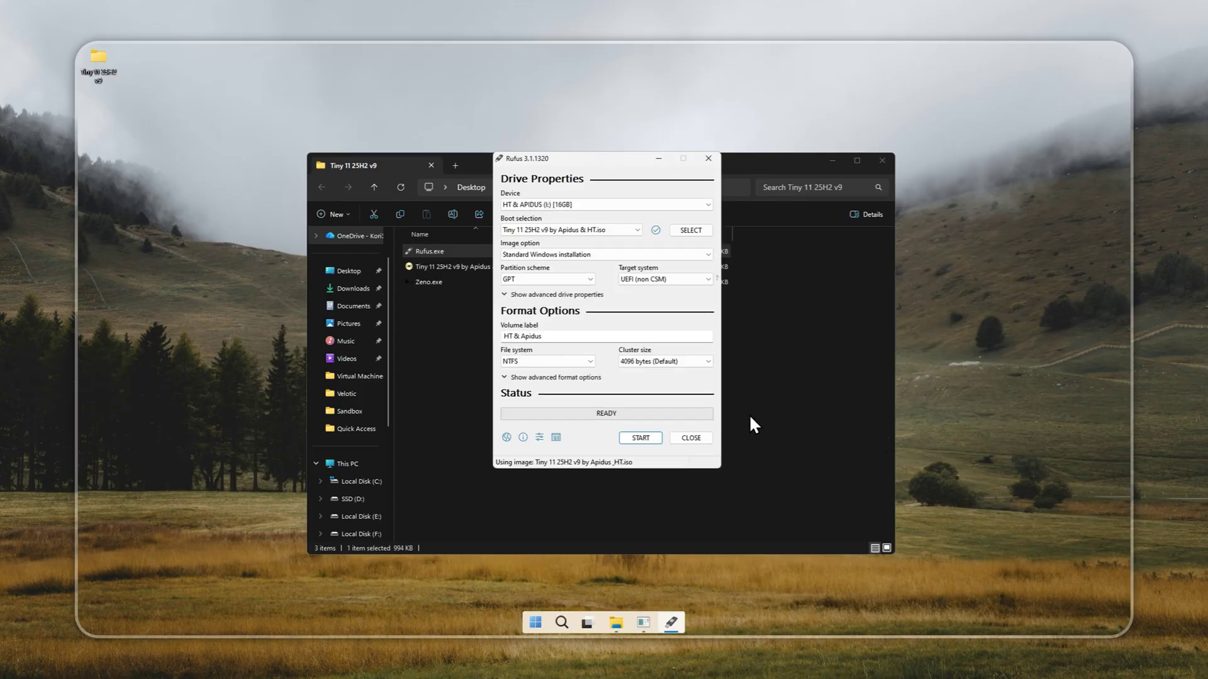
pyautogui.click(645, 438)
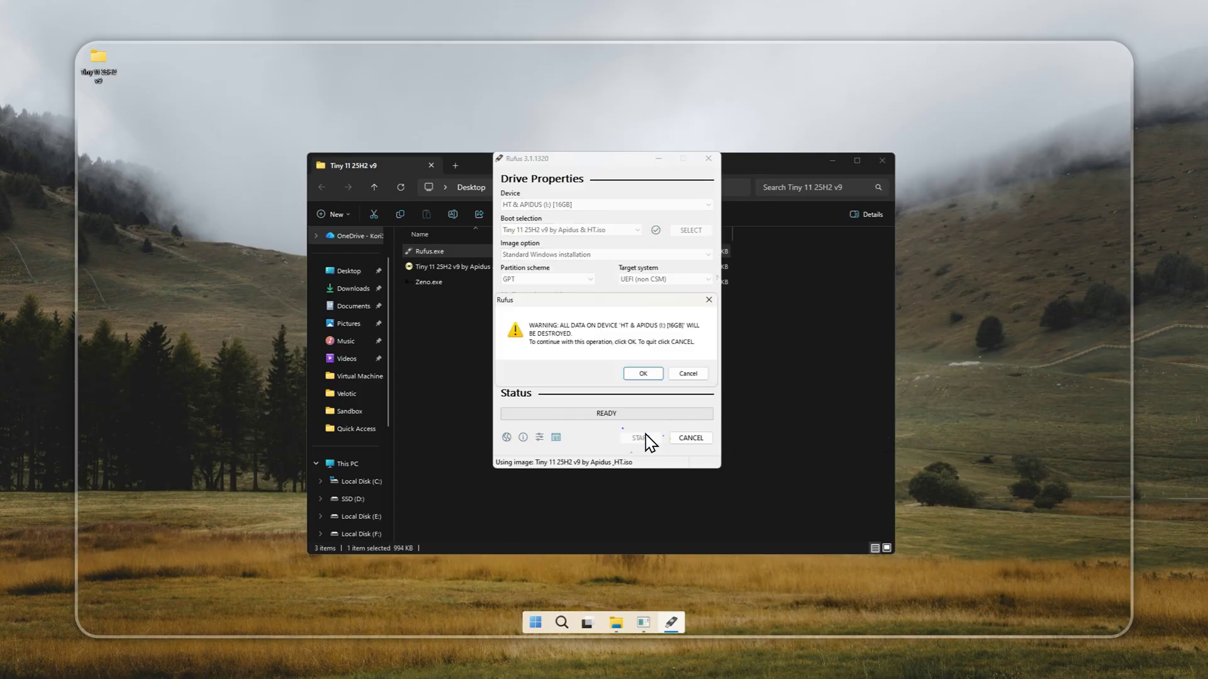
pyautogui.click(643, 373)
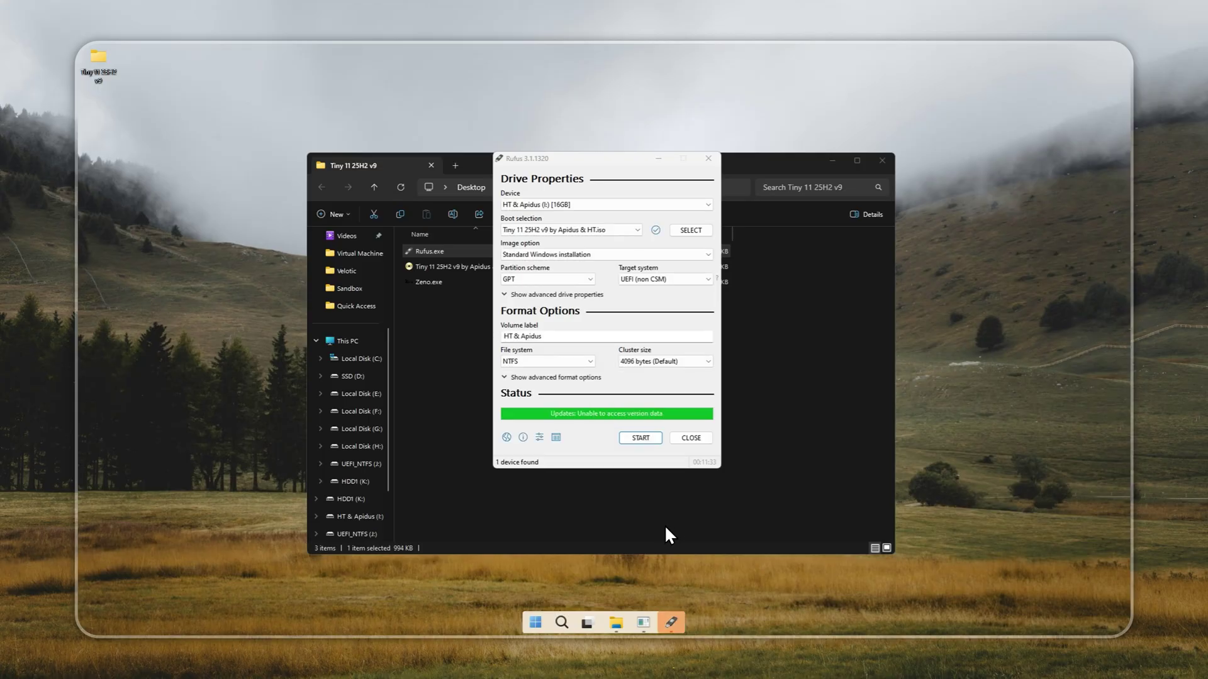
pyautogui.click(692, 438)
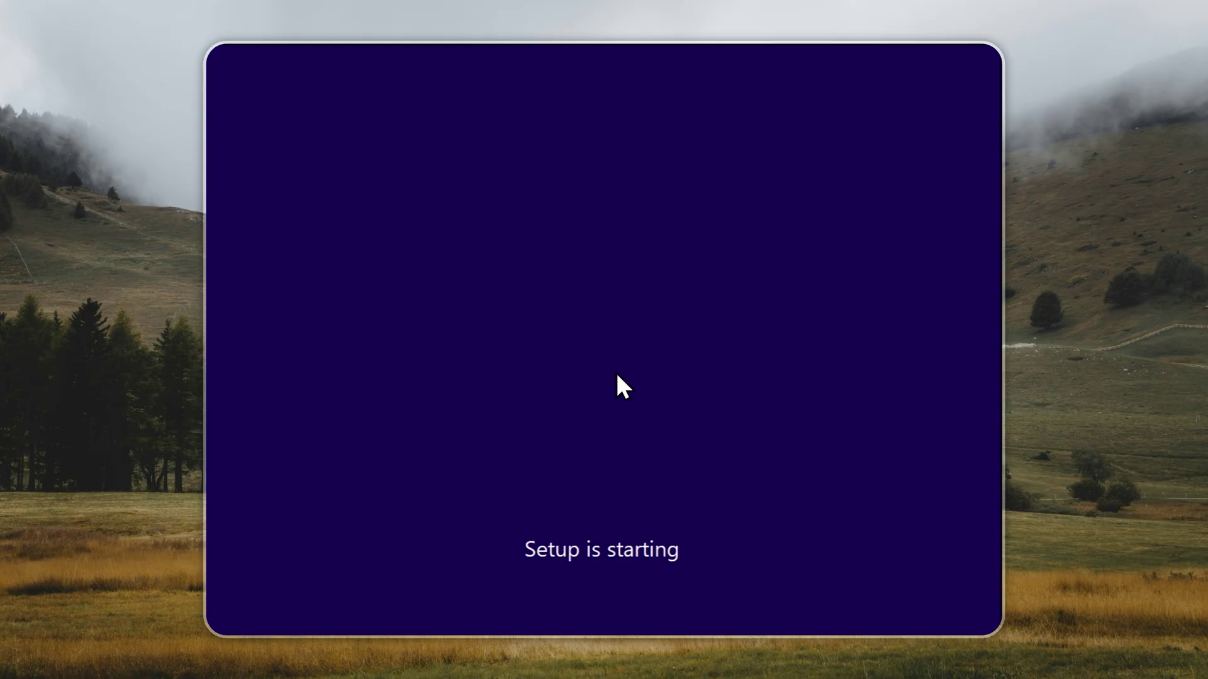
# Delete Drive 0 partitions 3, 2 and 1, leaving the disk unallocated
pyautogui.click(682, 318)
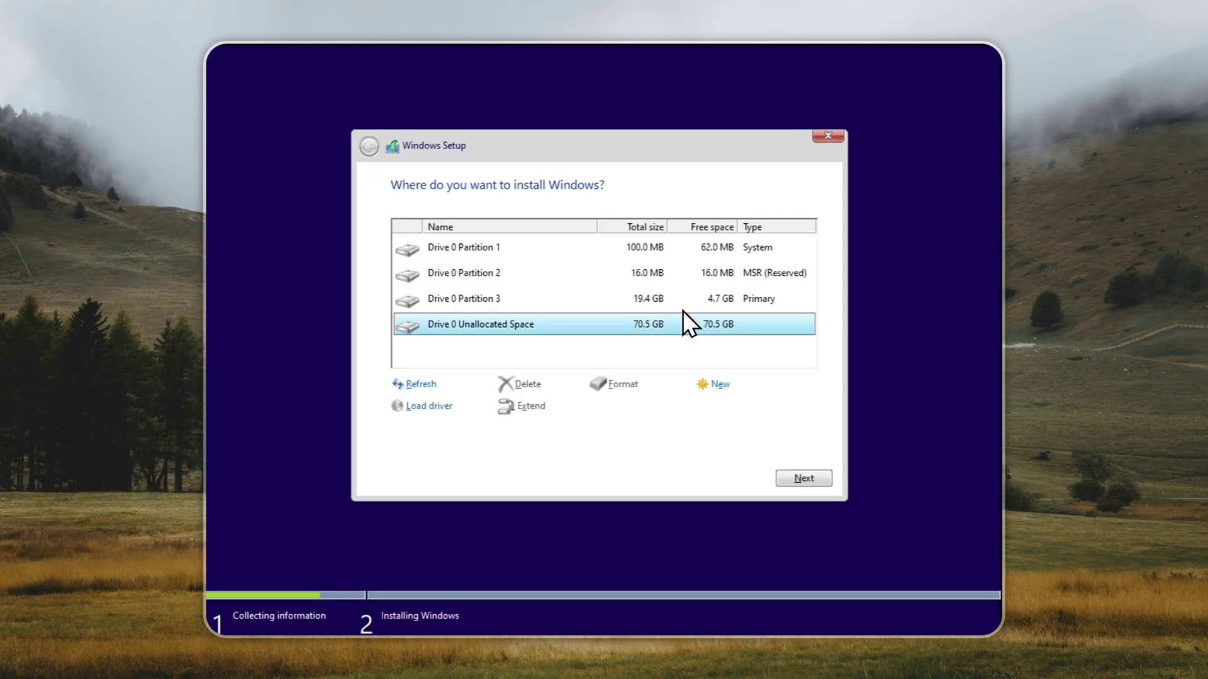
pyautogui.click(683, 301)
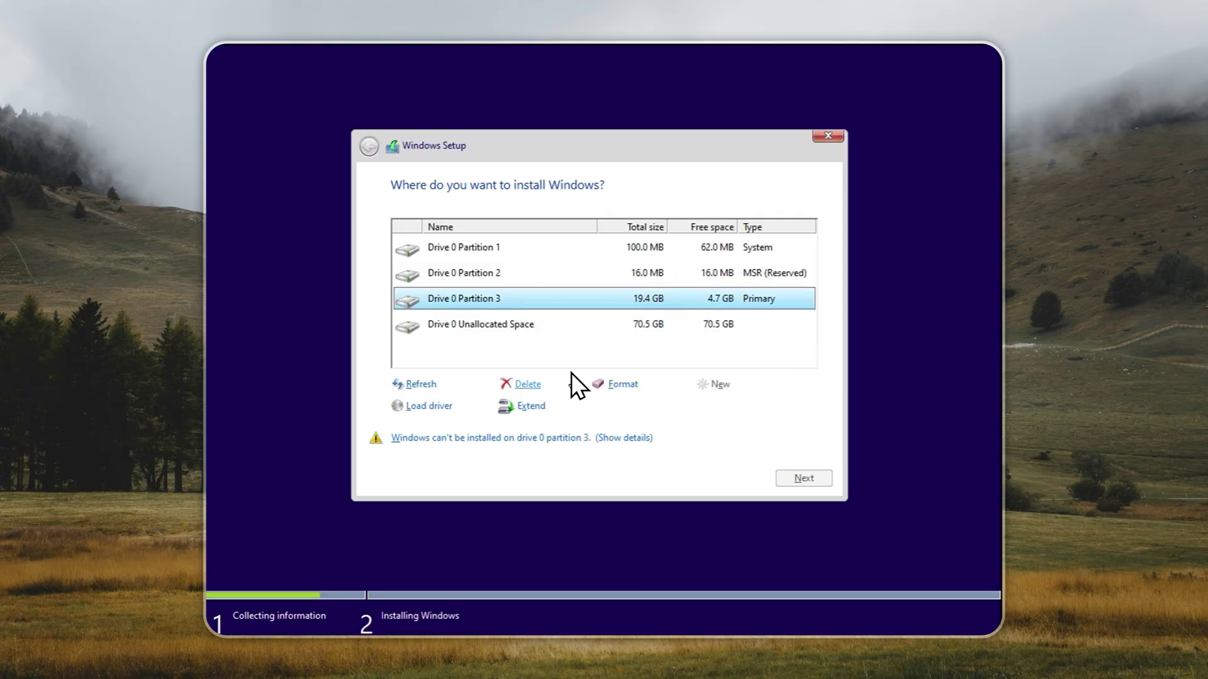
pyautogui.click(555, 382)
pyautogui.click(704, 407)
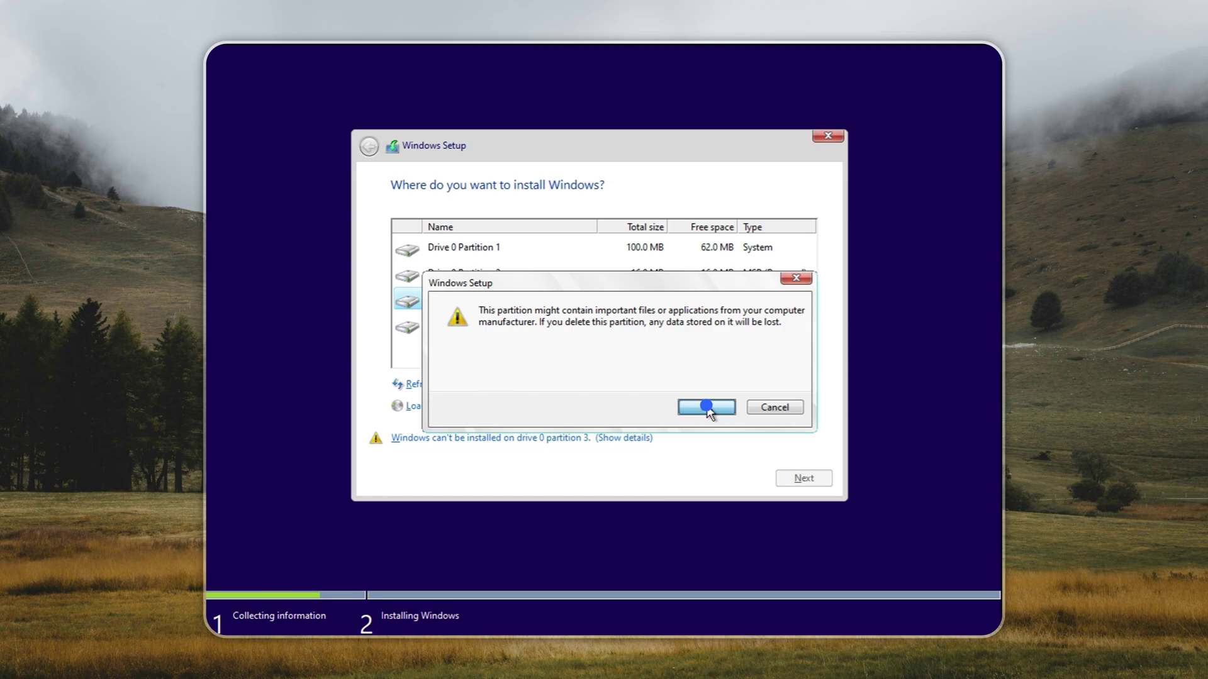
pyautogui.click(650, 273)
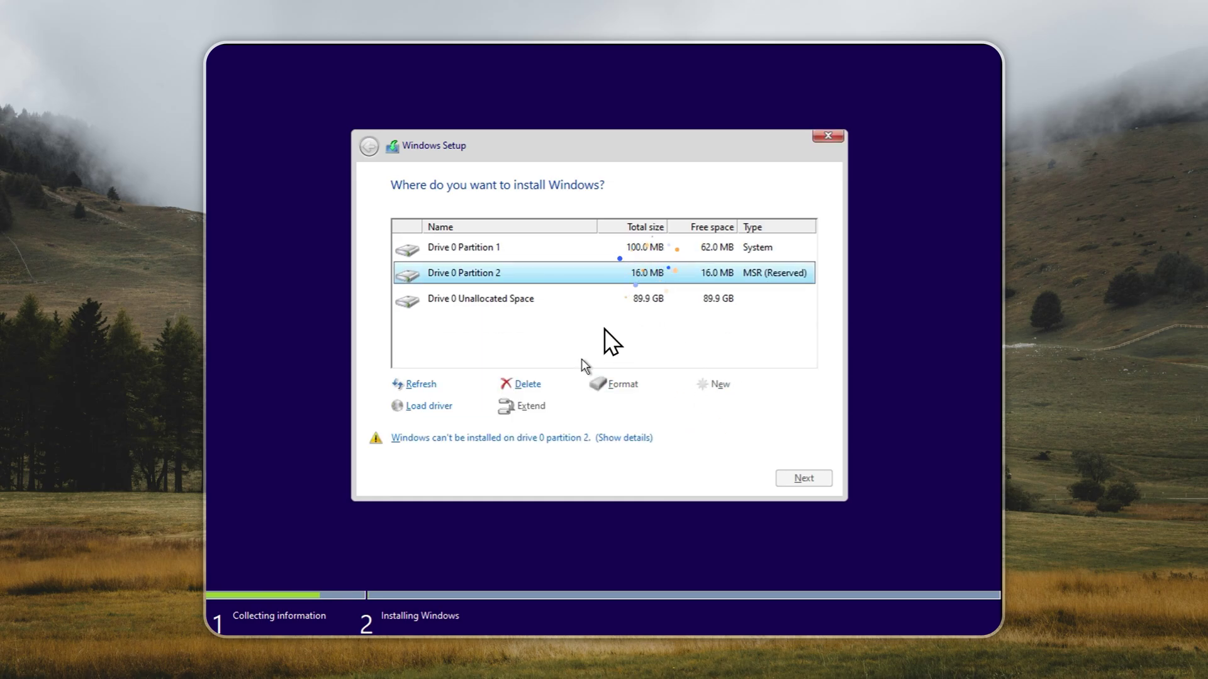
pyautogui.click(552, 381)
pyautogui.click(716, 407)
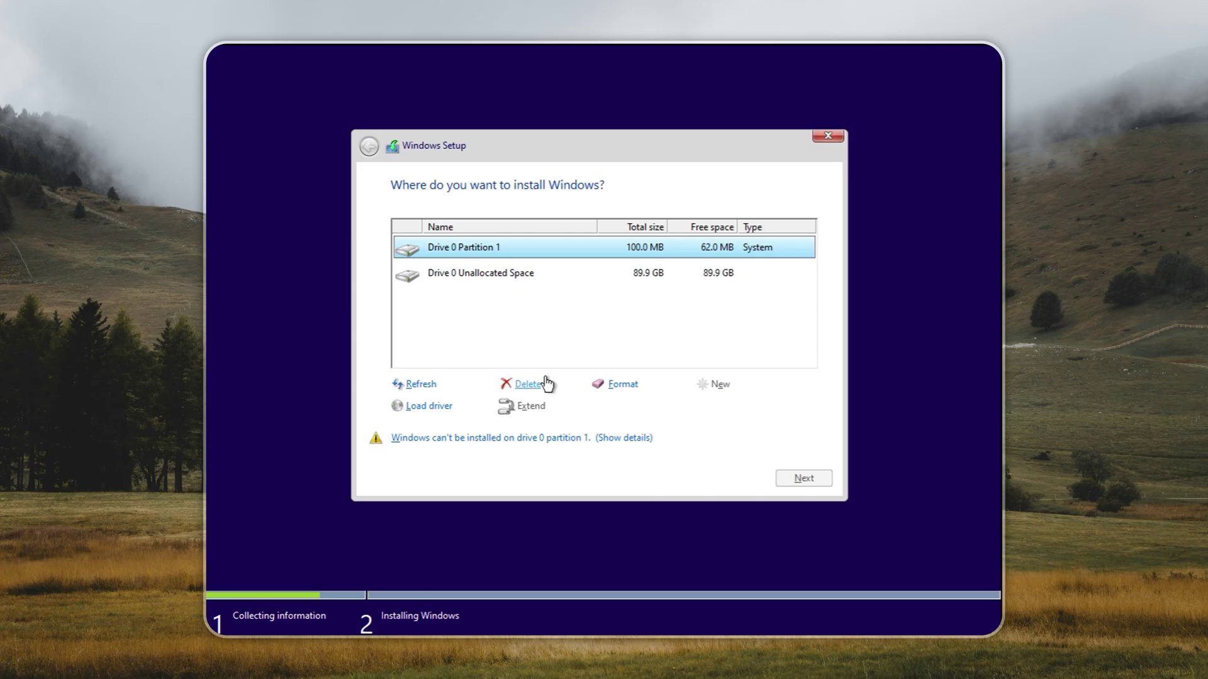
pyautogui.click(536, 382)
pyautogui.click(718, 409)
# Create a 20000 MB partition, accept the extra system partitions, and begin installing Windows
pyautogui.click(718, 385)
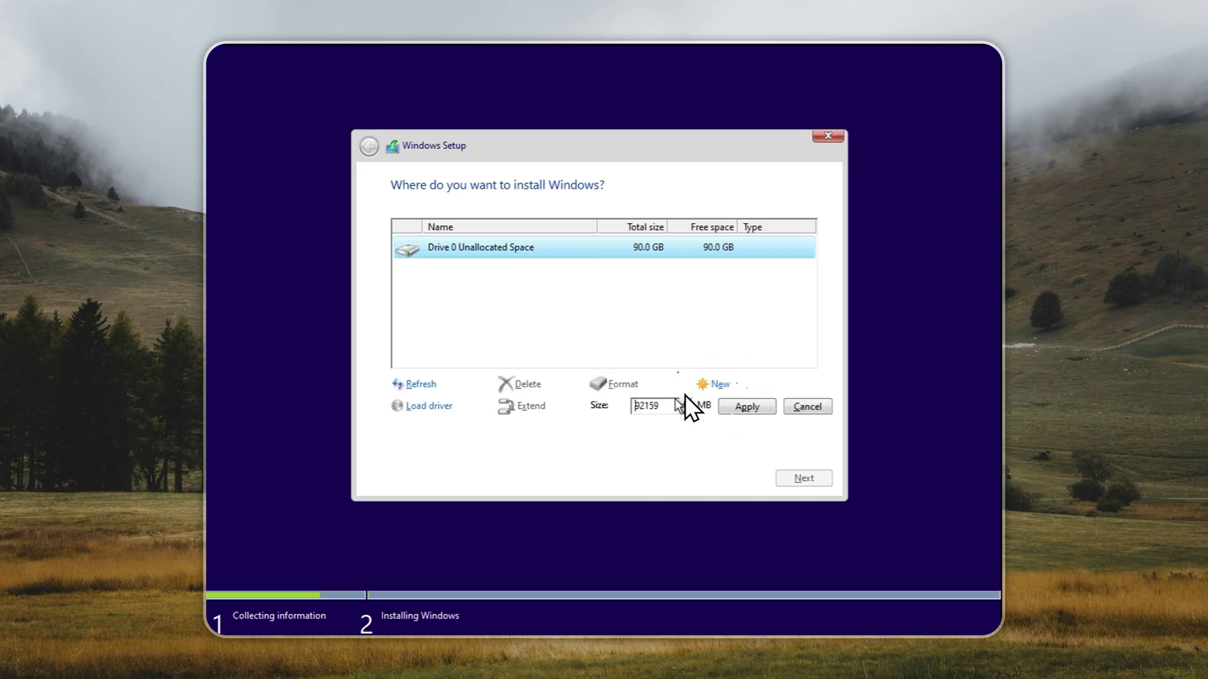
pyautogui.doubleClick(660, 403)
pyautogui.write('20000')
pyautogui.click(746, 405)
pyautogui.click(705, 408)
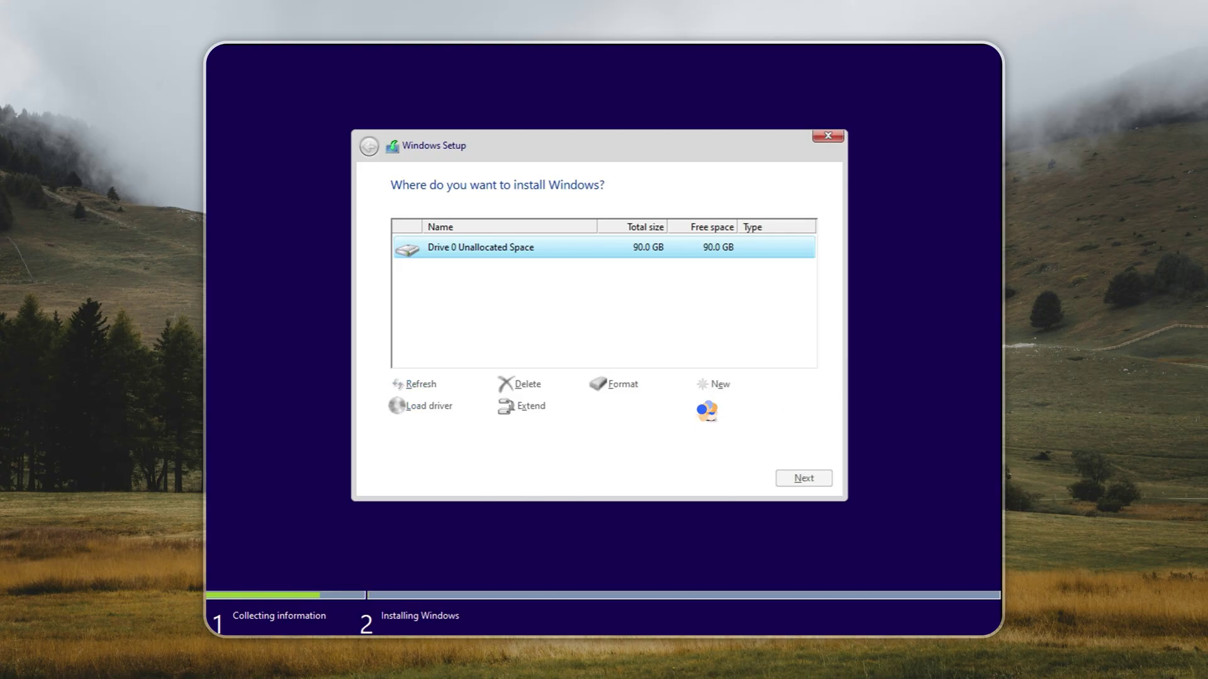
pyautogui.click(804, 478)
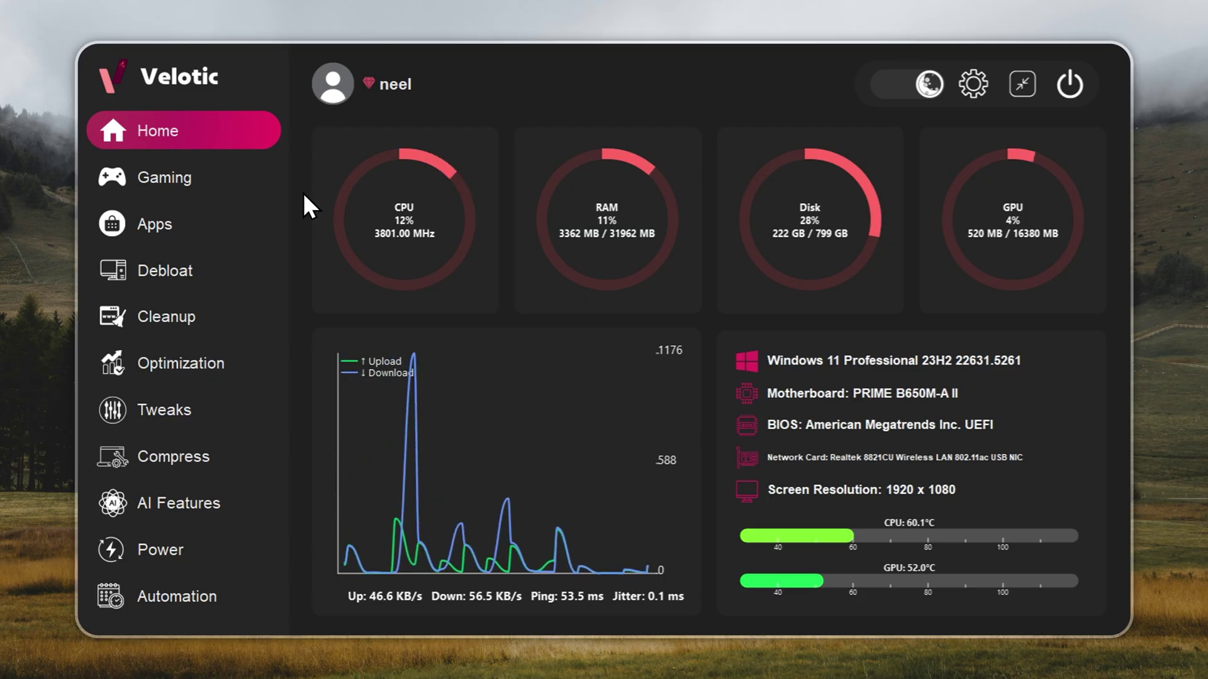
pyautogui.click(277, 188)
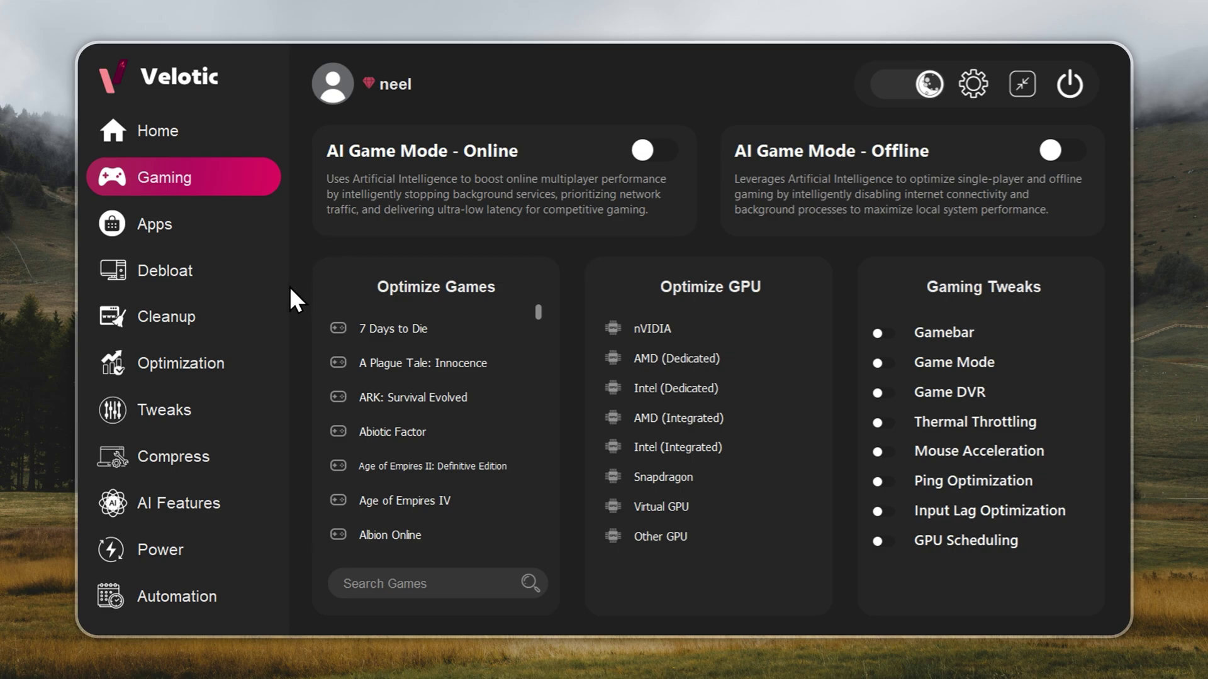
pyautogui.click(231, 324)
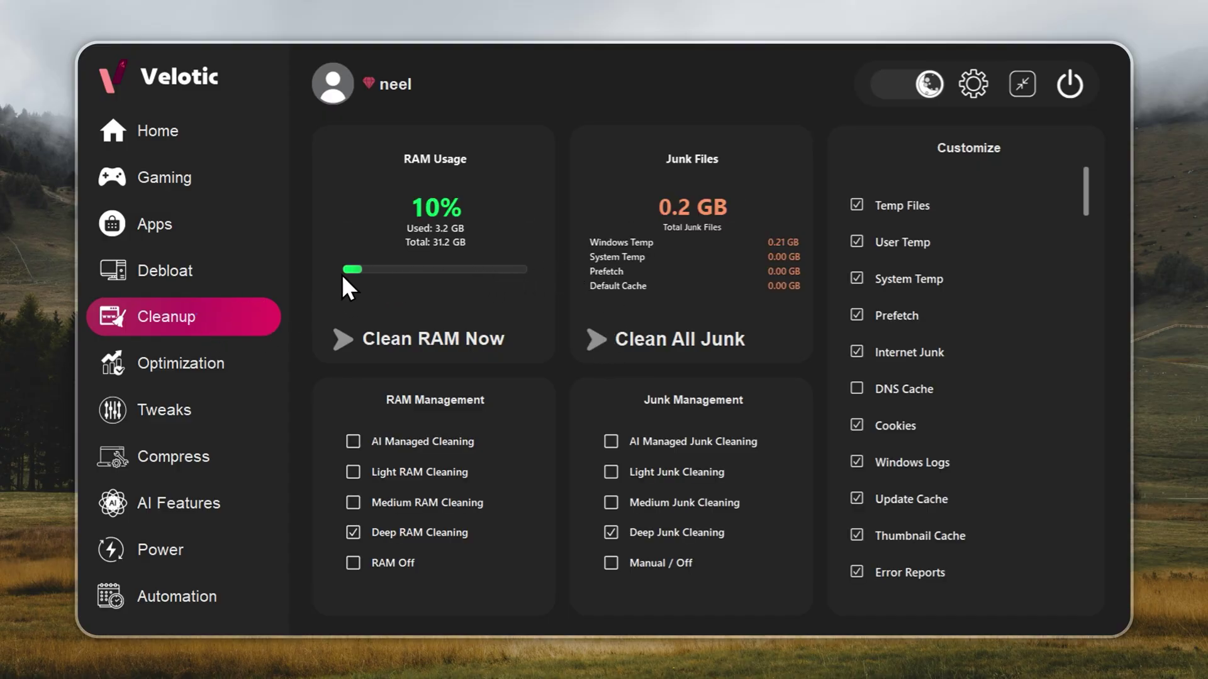
pyautogui.click(263, 364)
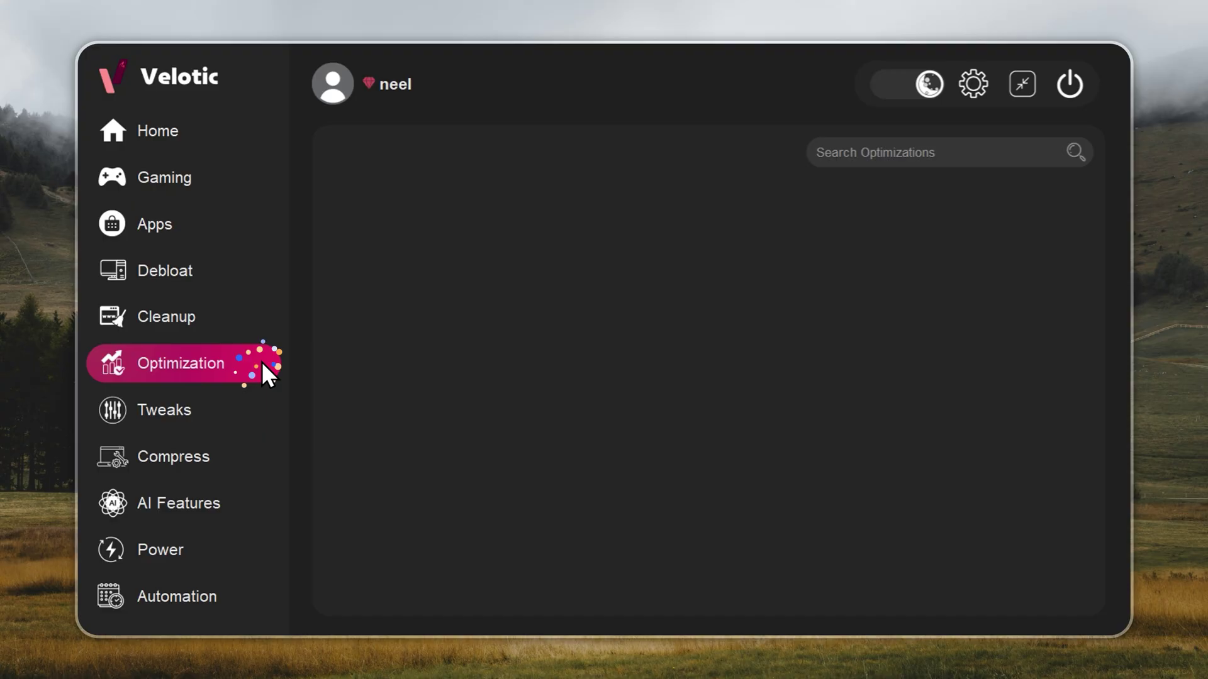
pyautogui.click(258, 410)
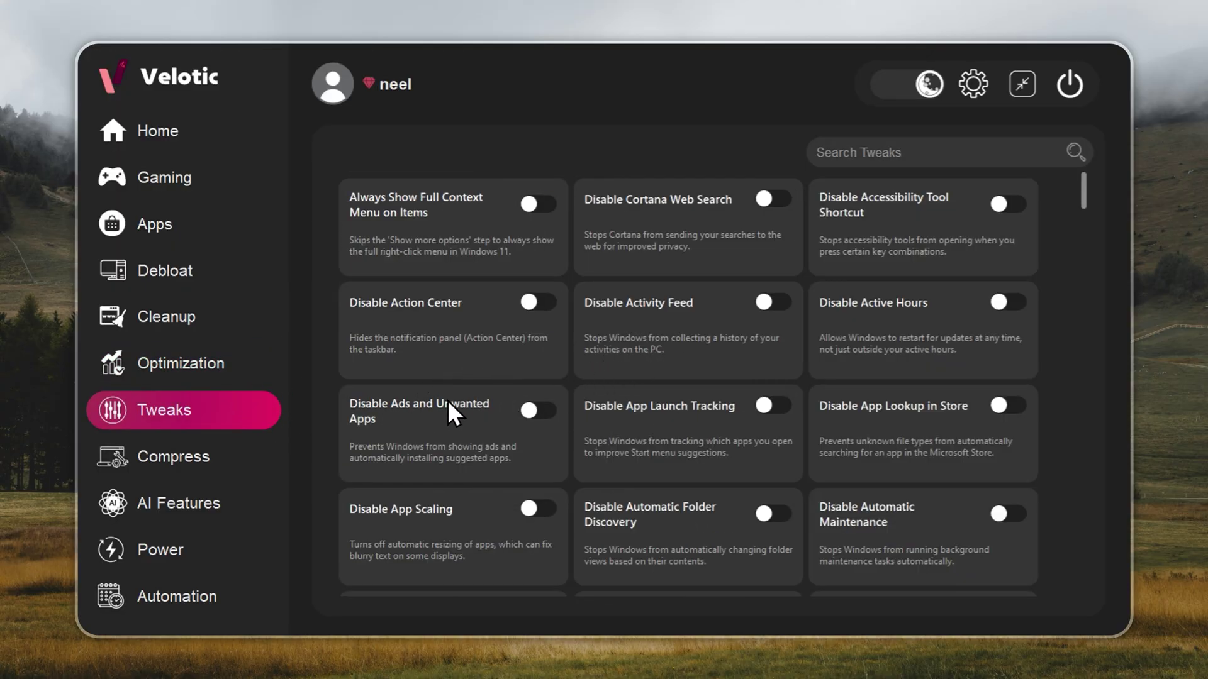
pyautogui.click(190, 275)
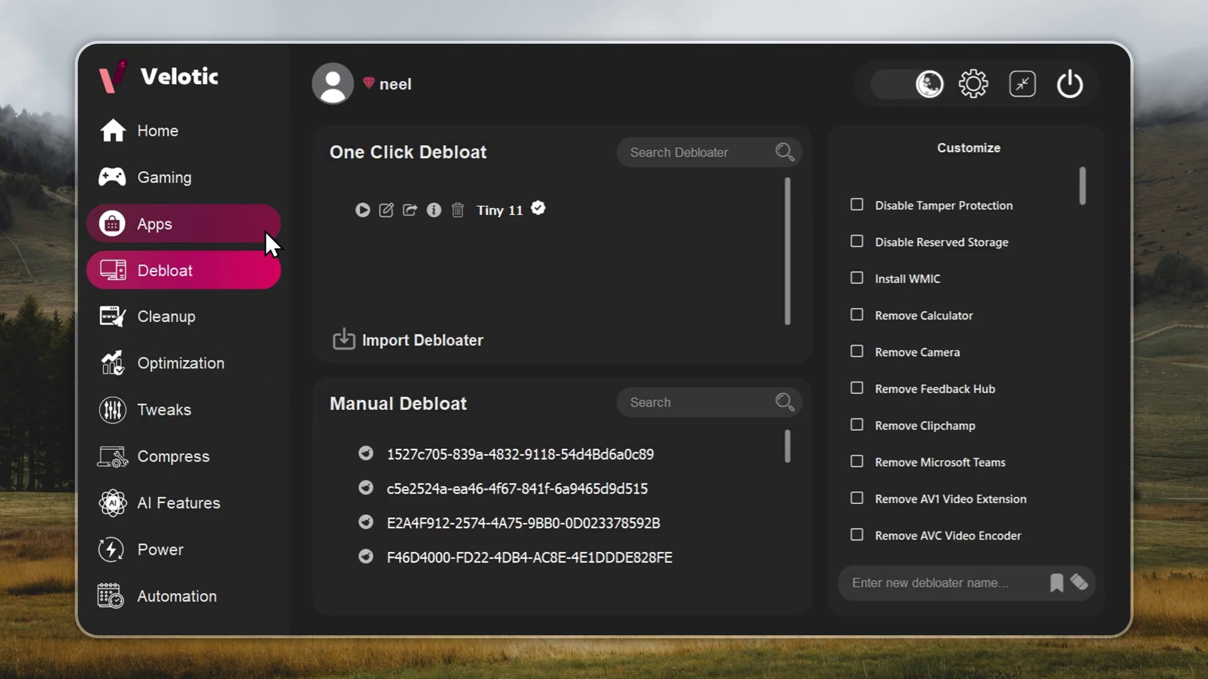
pyautogui.click(261, 235)
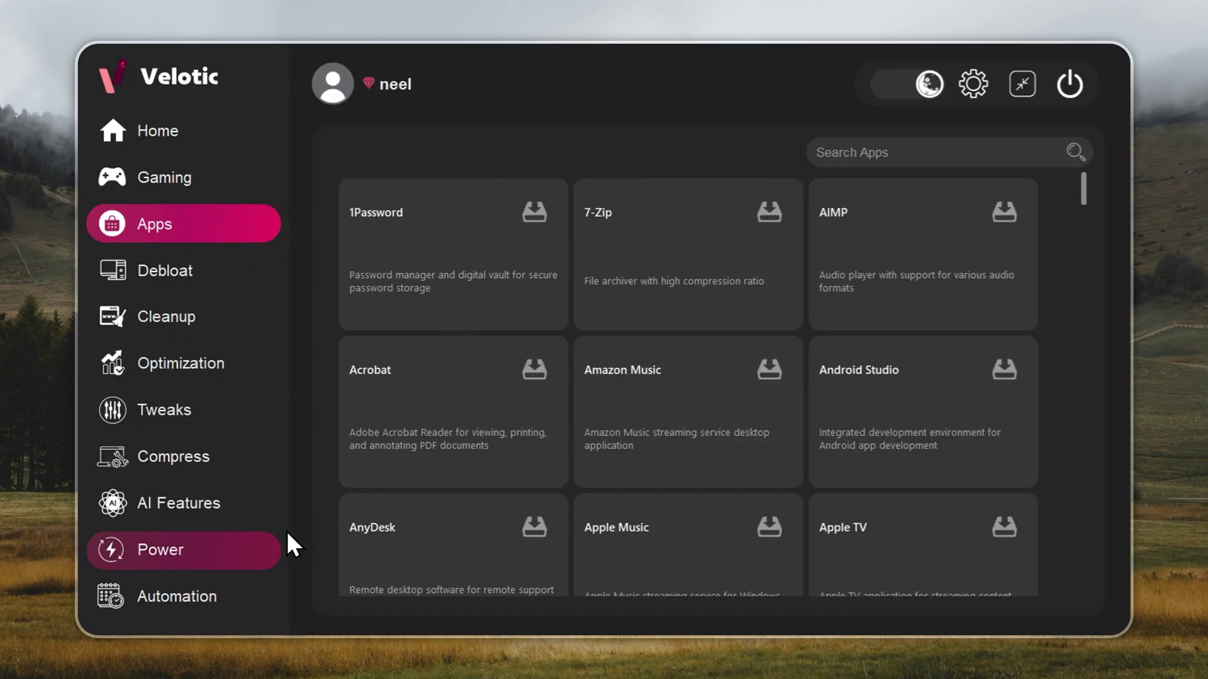
pyautogui.click(265, 551)
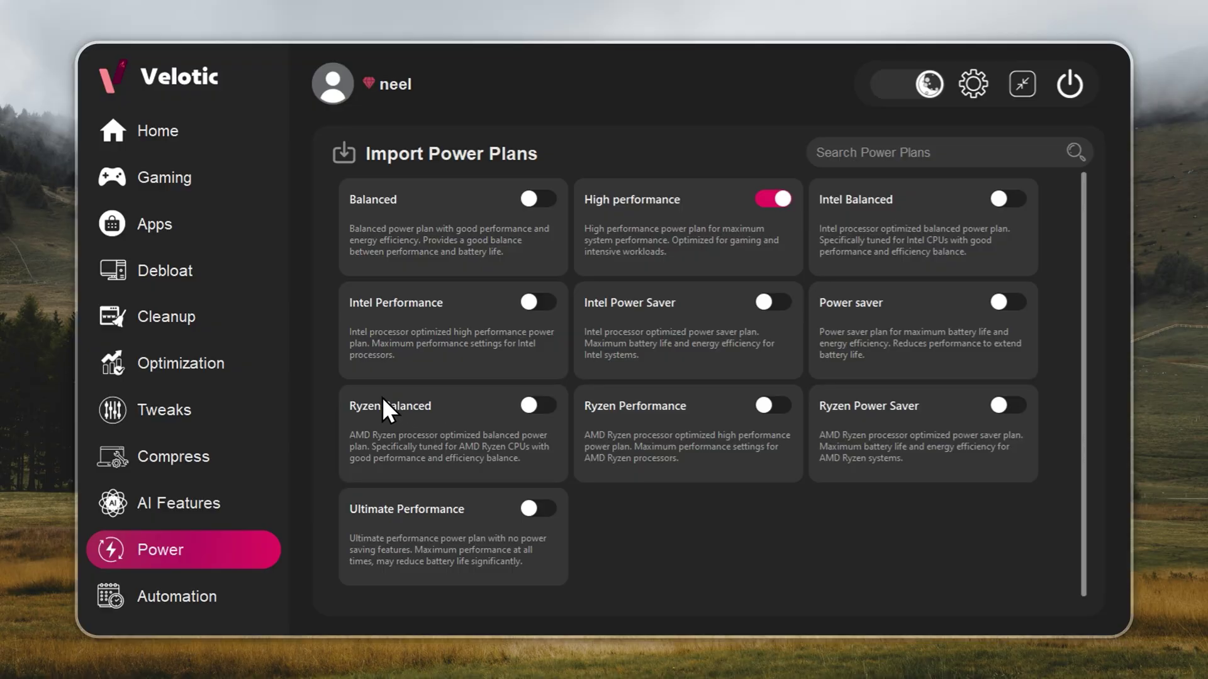
pyautogui.click(258, 453)
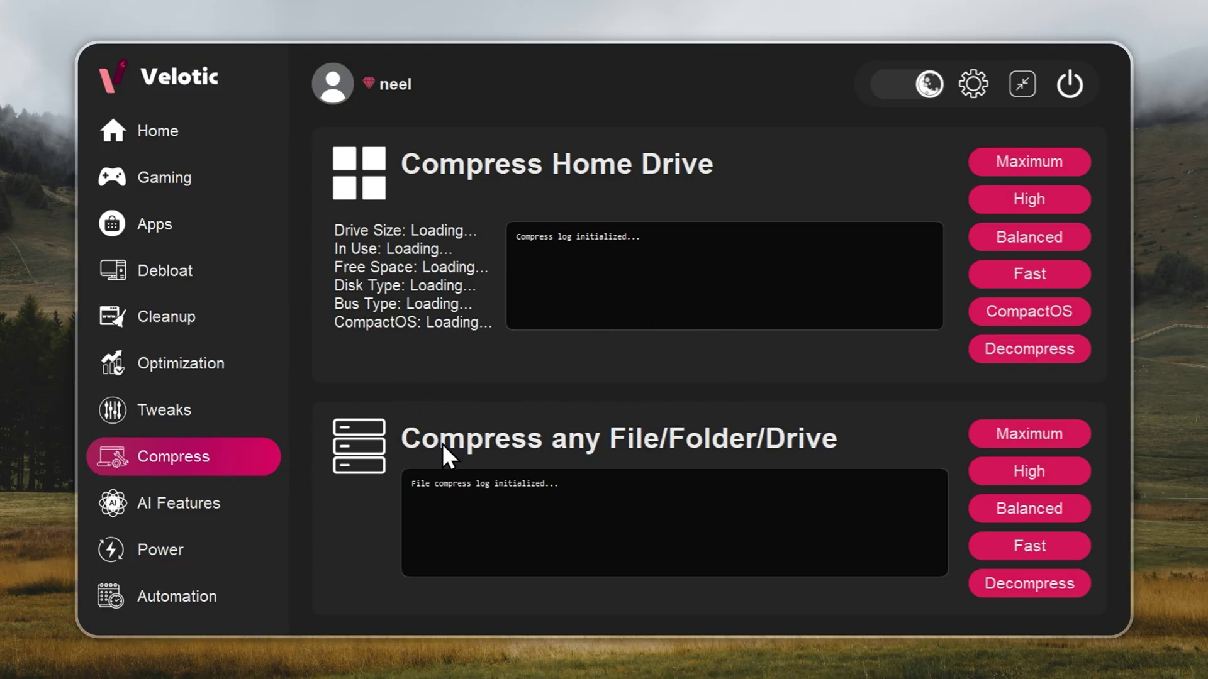
pyautogui.click(261, 503)
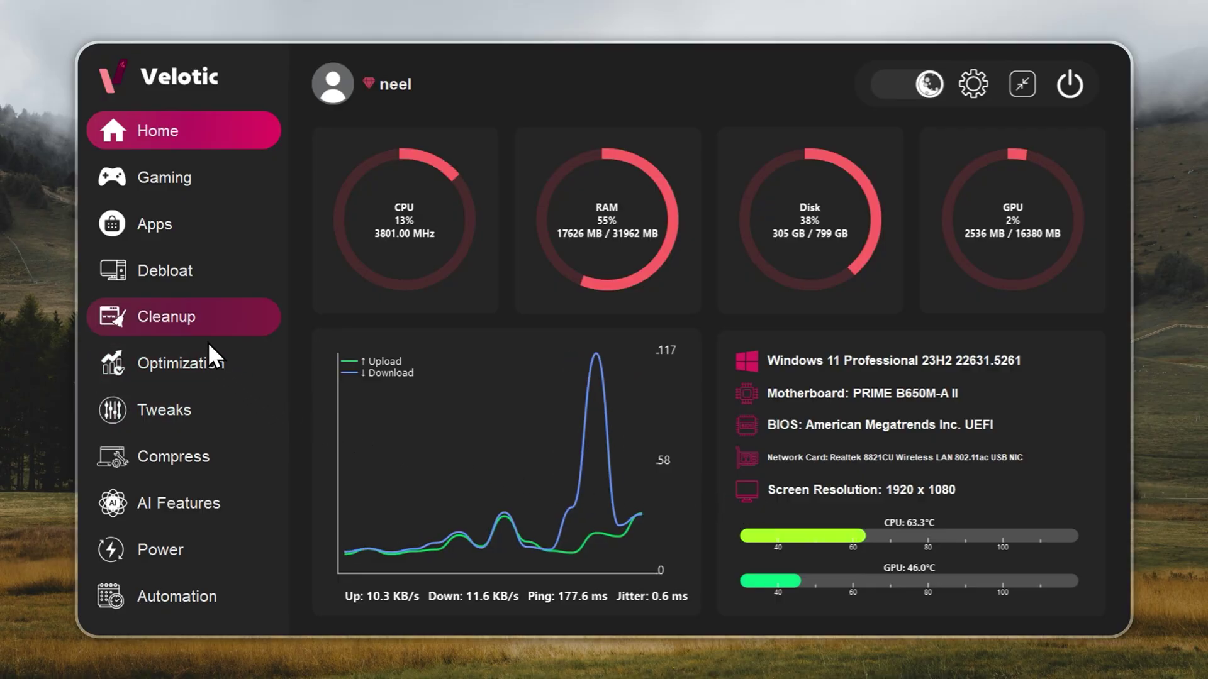
# Run the Tiny 11 preset from Velotic's One Click Debloat page
pyautogui.click(164, 269)
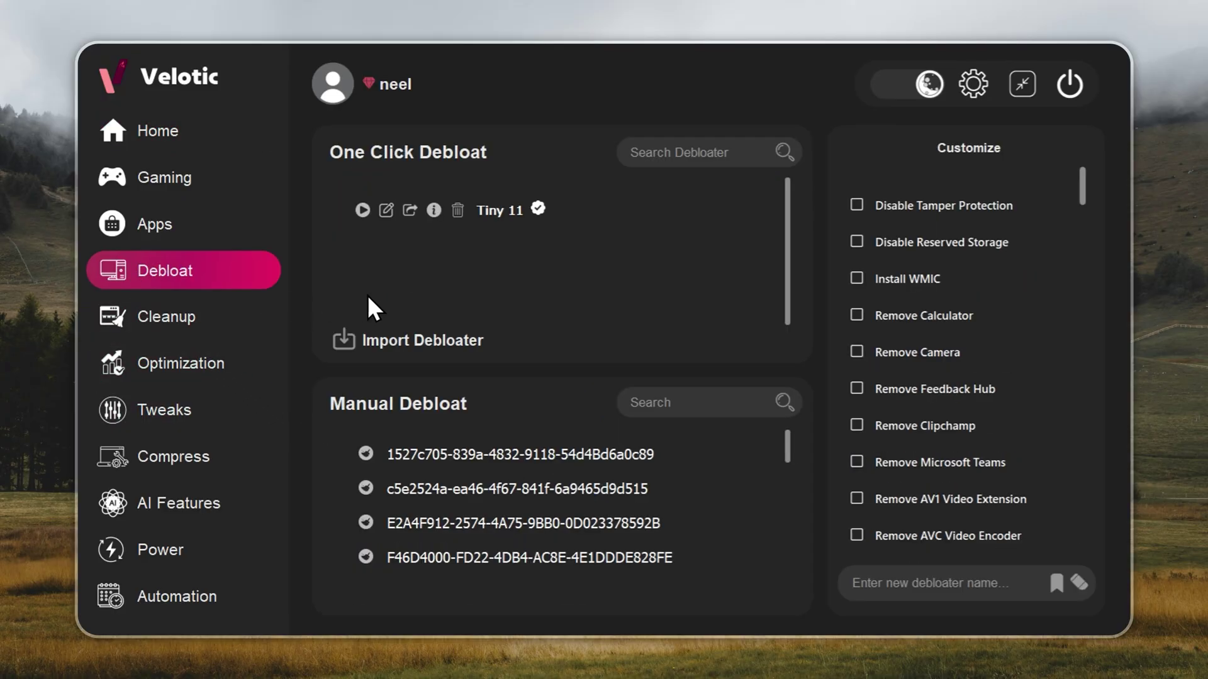
pyautogui.click(364, 213)
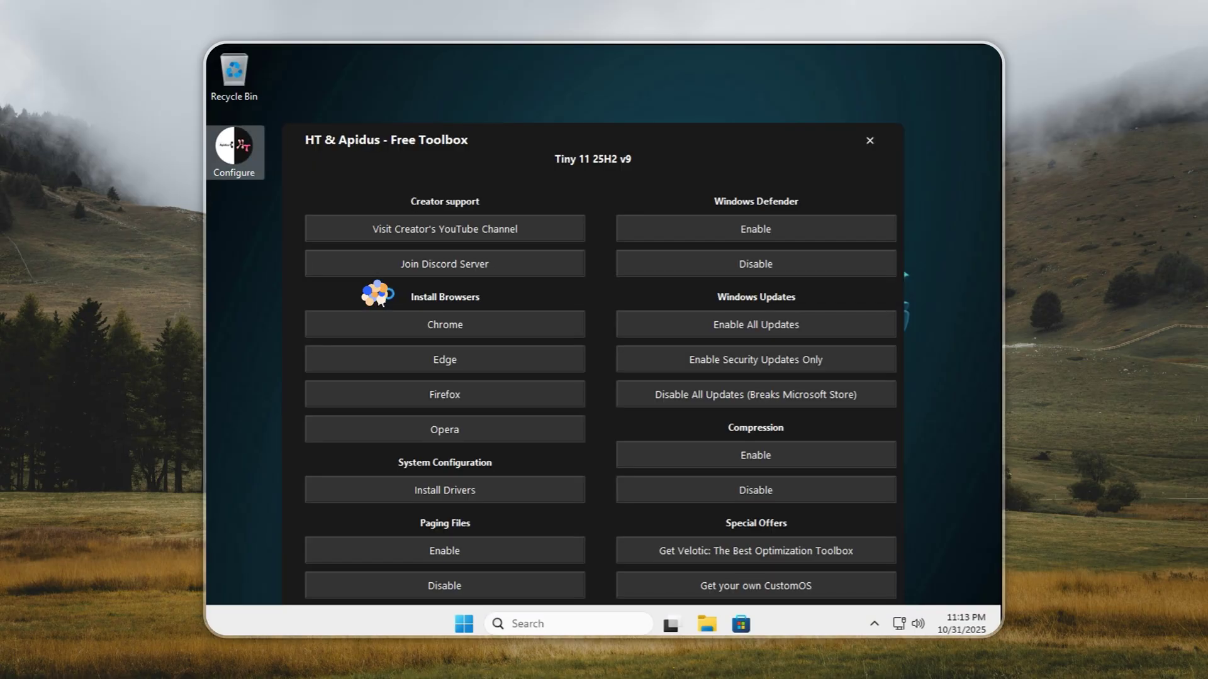
# Move the Toolbox window up and enable compression on drive C:
pyautogui.moveTo(565, 142); pyautogui.dragTo(566, 80)
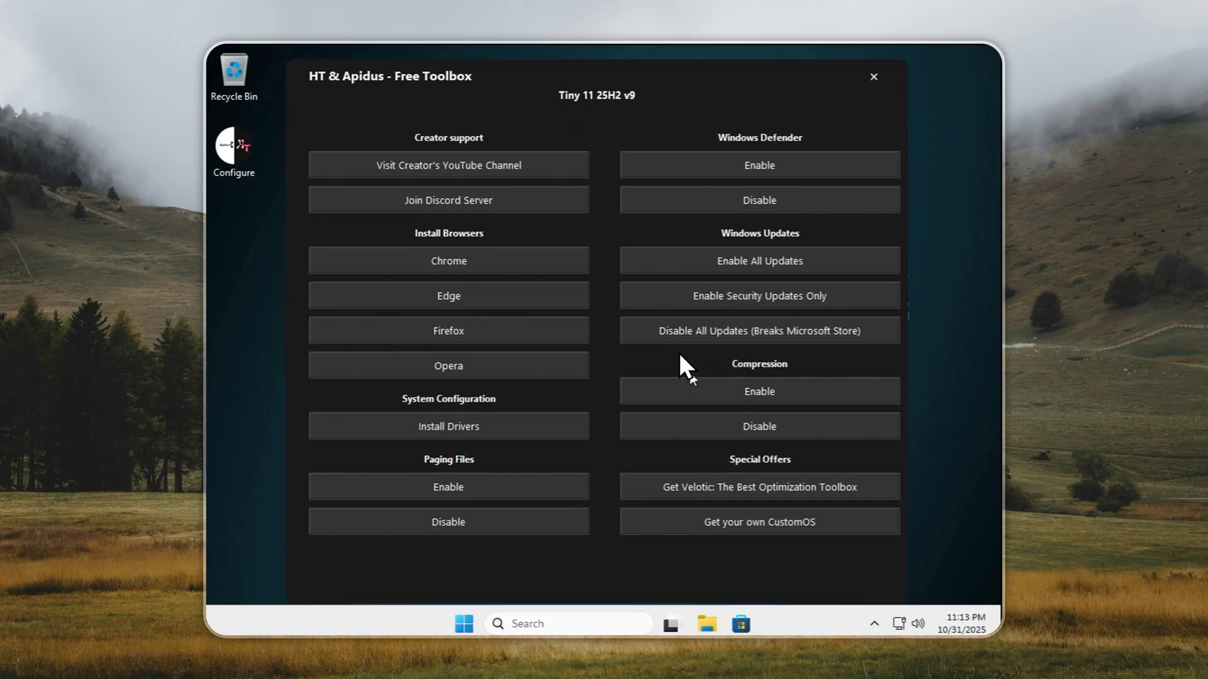
pyautogui.click(692, 391)
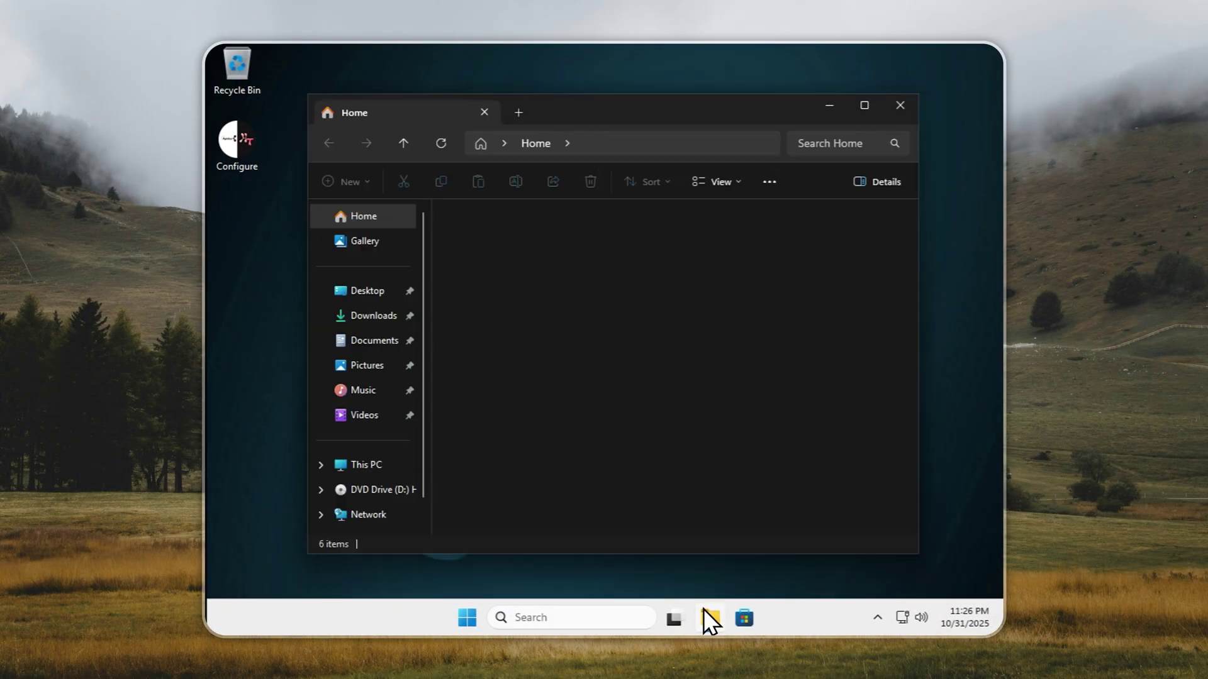
# Open the Properties of Local Disk (C:) from This PC to check used and free space
pyautogui.click(378, 464)
pyautogui.click(535, 258)
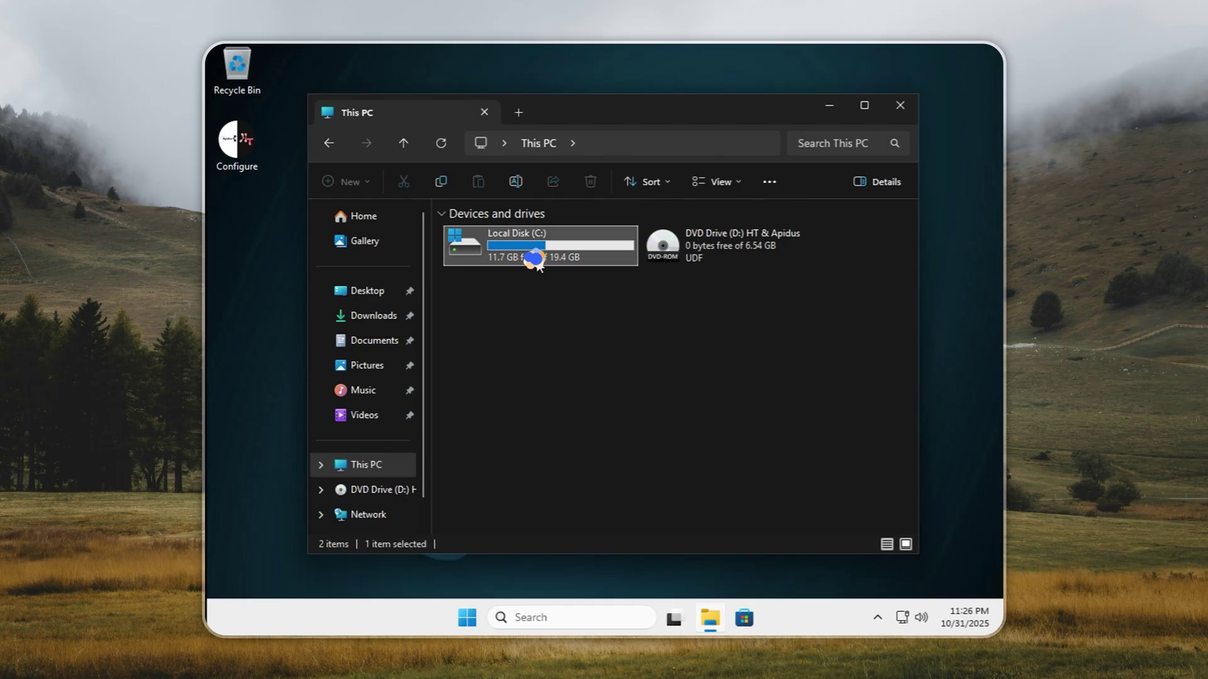
pyautogui.rightClick(535, 259)
pyautogui.click(605, 498)
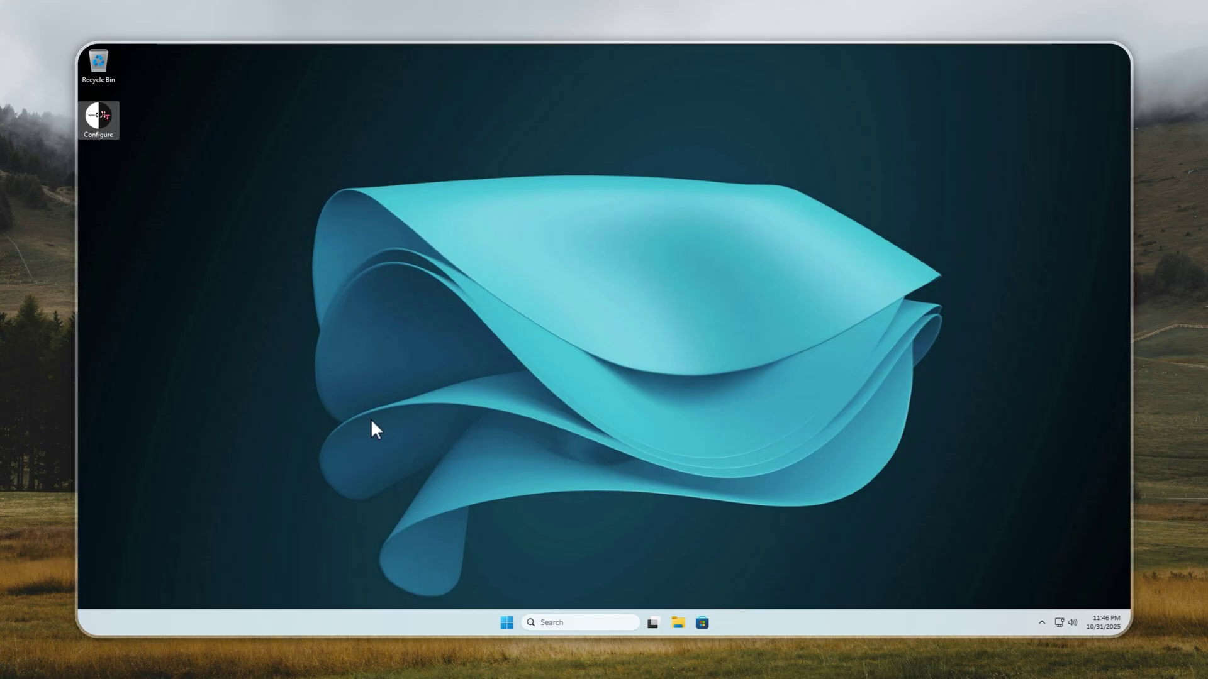
# Install Google Chrome from the Toolbox's Install Browsers section and dismiss the success message
pyautogui.click(269, 321)
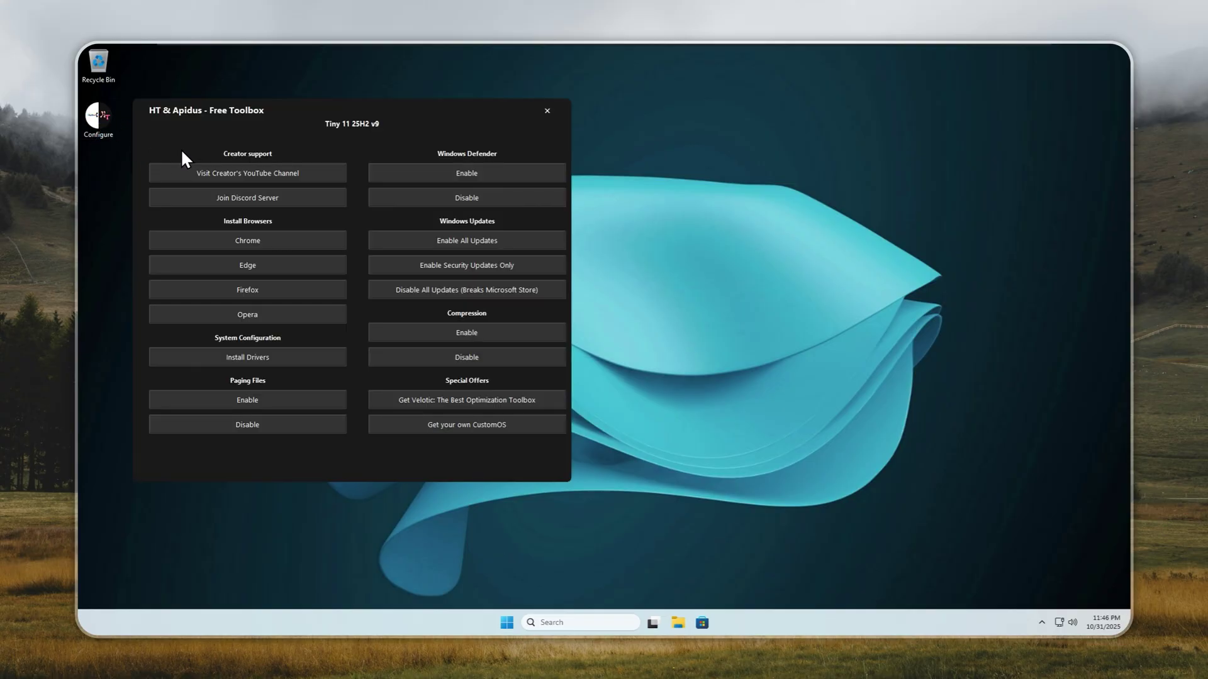
pyautogui.click(254, 238)
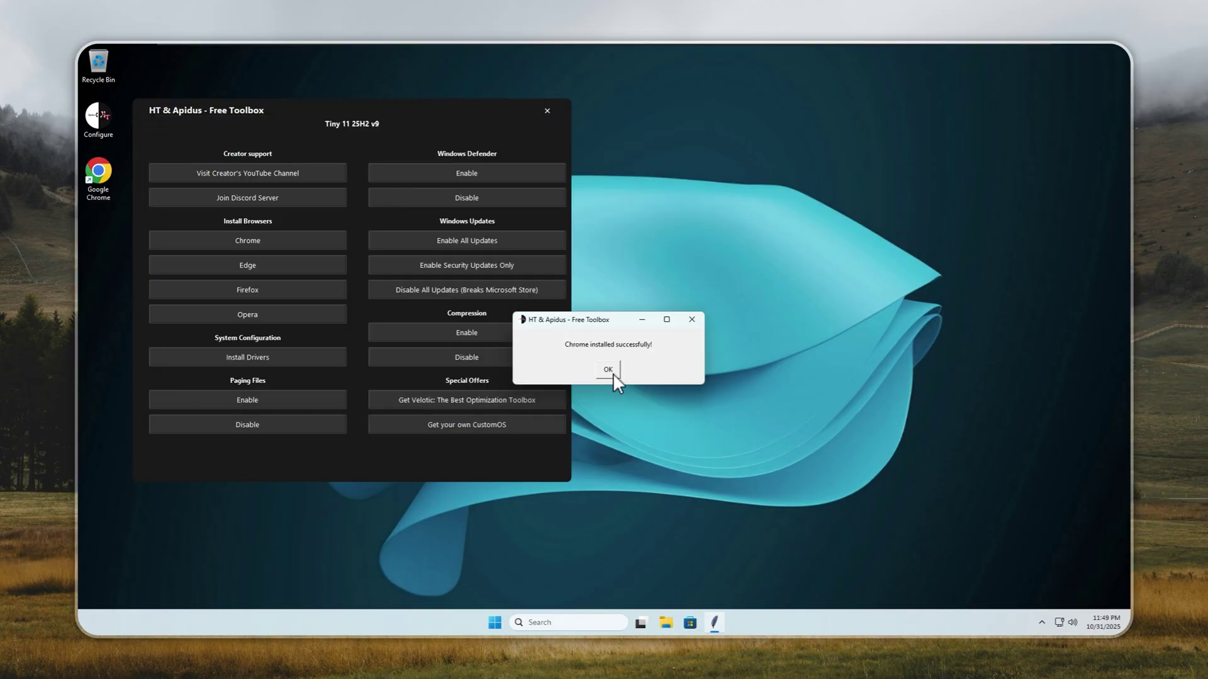
pyautogui.click(613, 371)
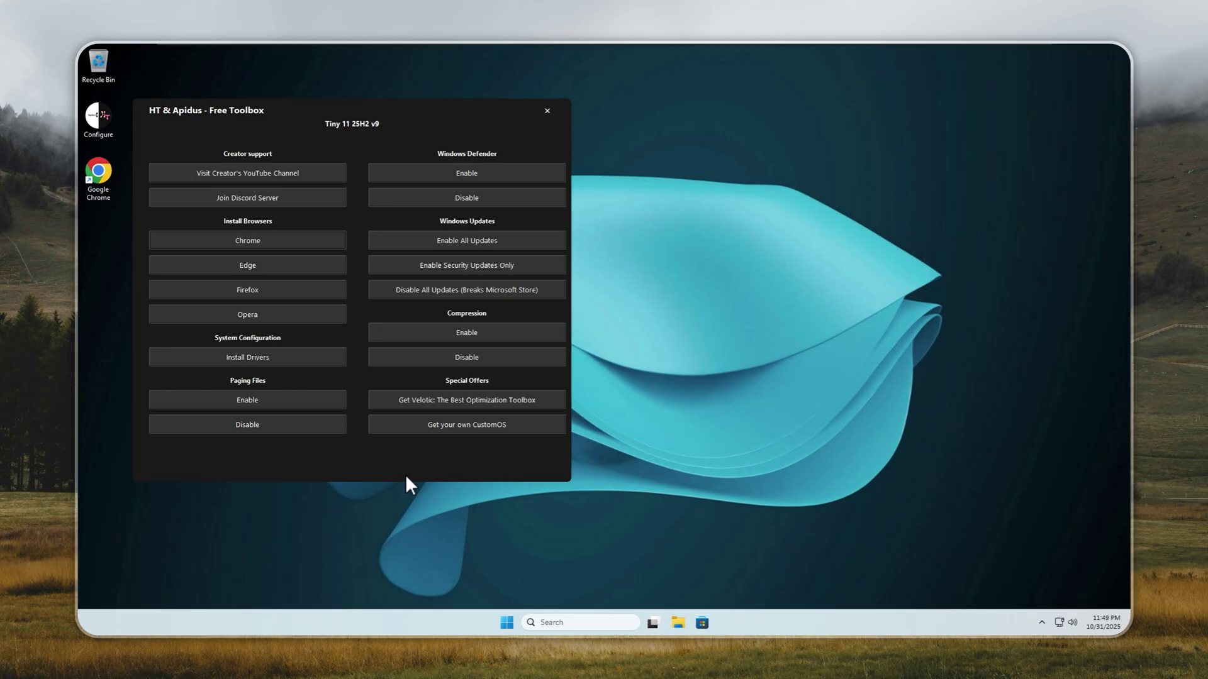
# Open the creator's YouTube channel in Google Chrome, set as default browser, skipping sign-in
pyautogui.click(262, 171)
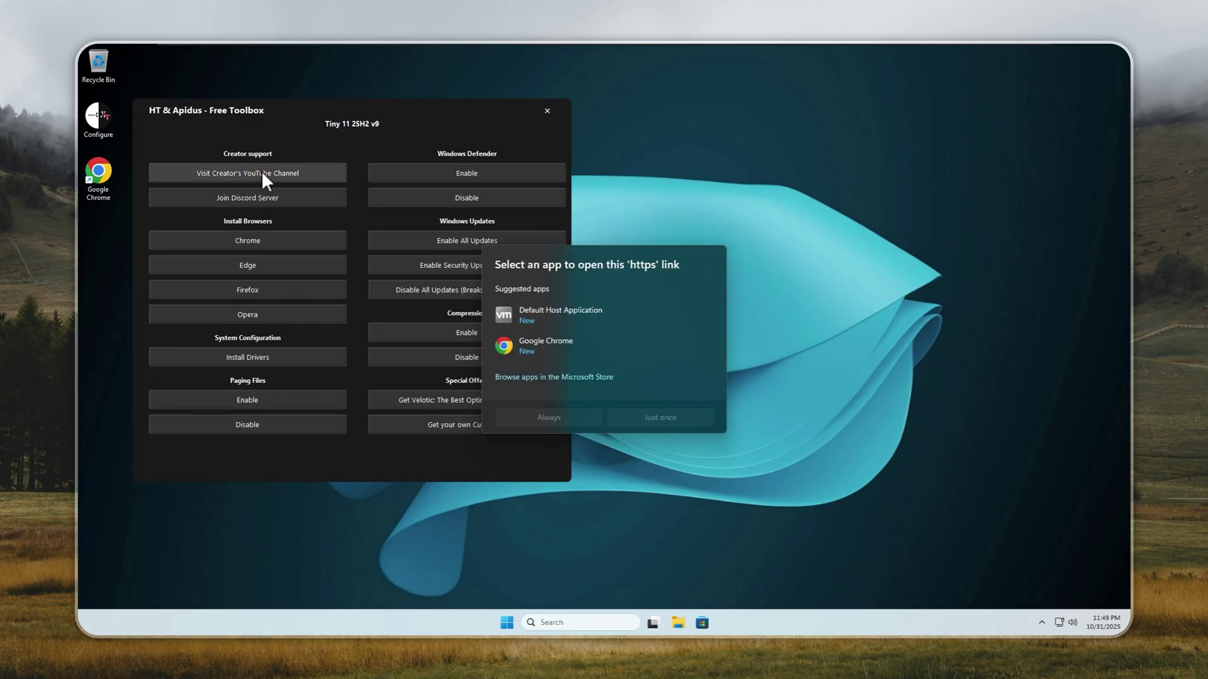
pyautogui.click(566, 345)
pyautogui.click(548, 417)
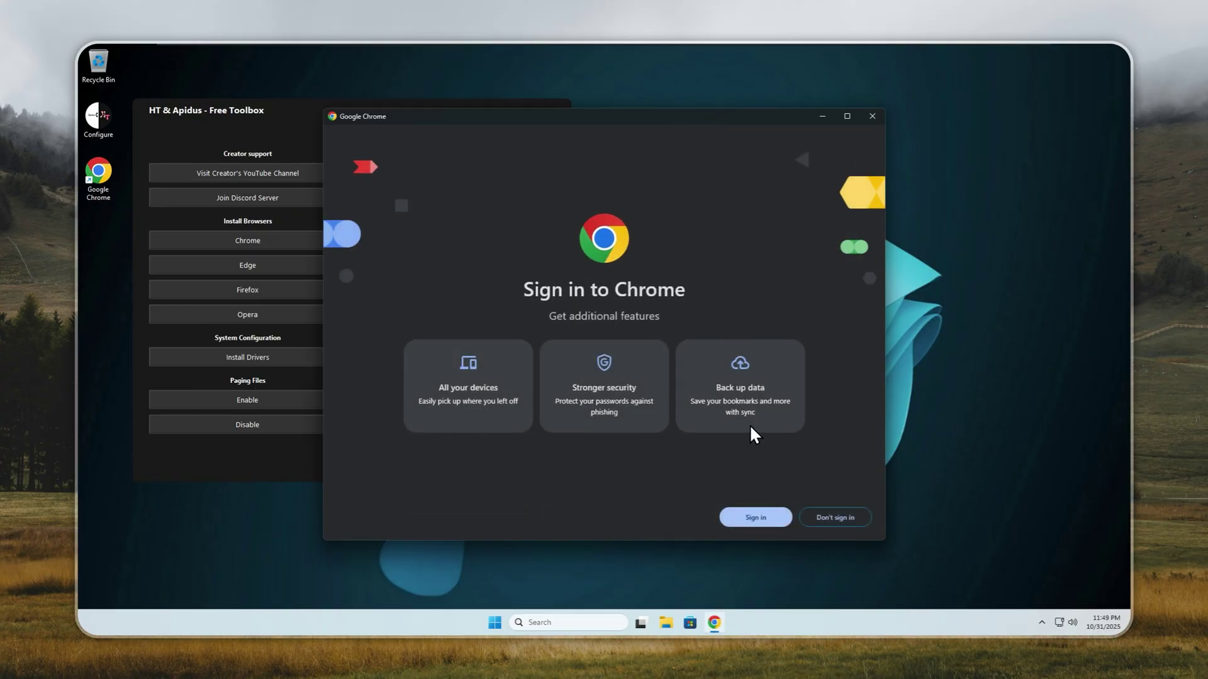
pyautogui.click(830, 515)
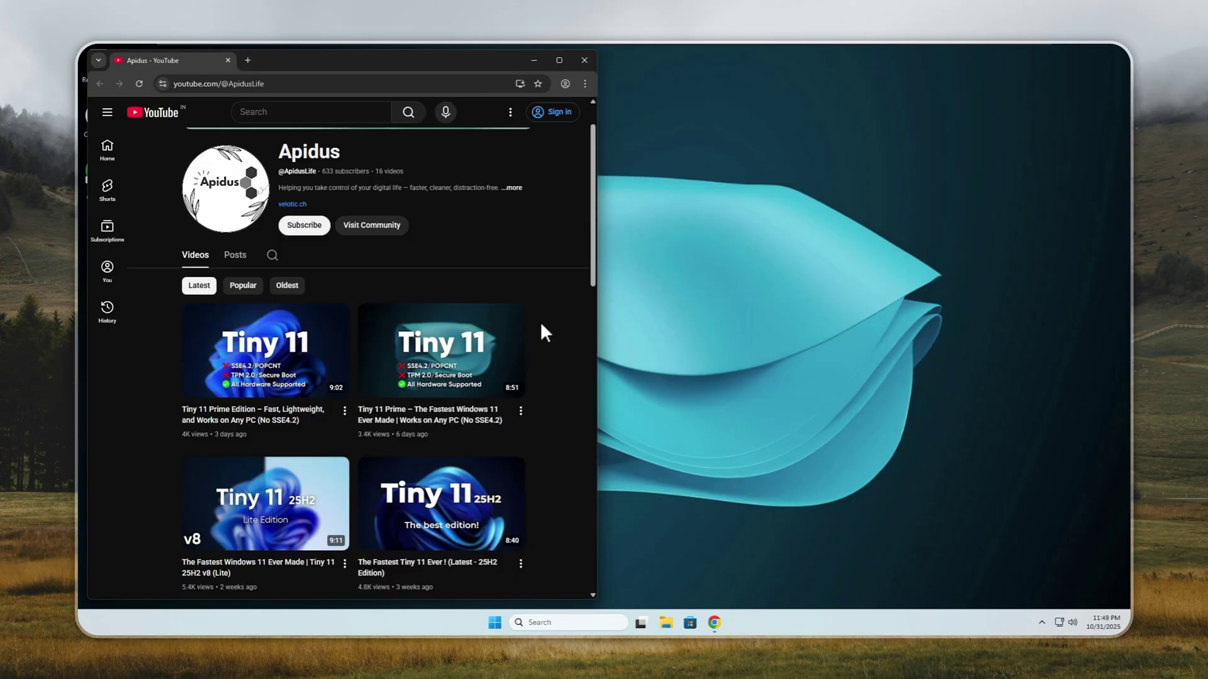
# Close the YouTube channel page, then open and close the creator's Discord invite
pyautogui.scroll(-3, 539, 334)
pyautogui.scroll(3, 541, 334)
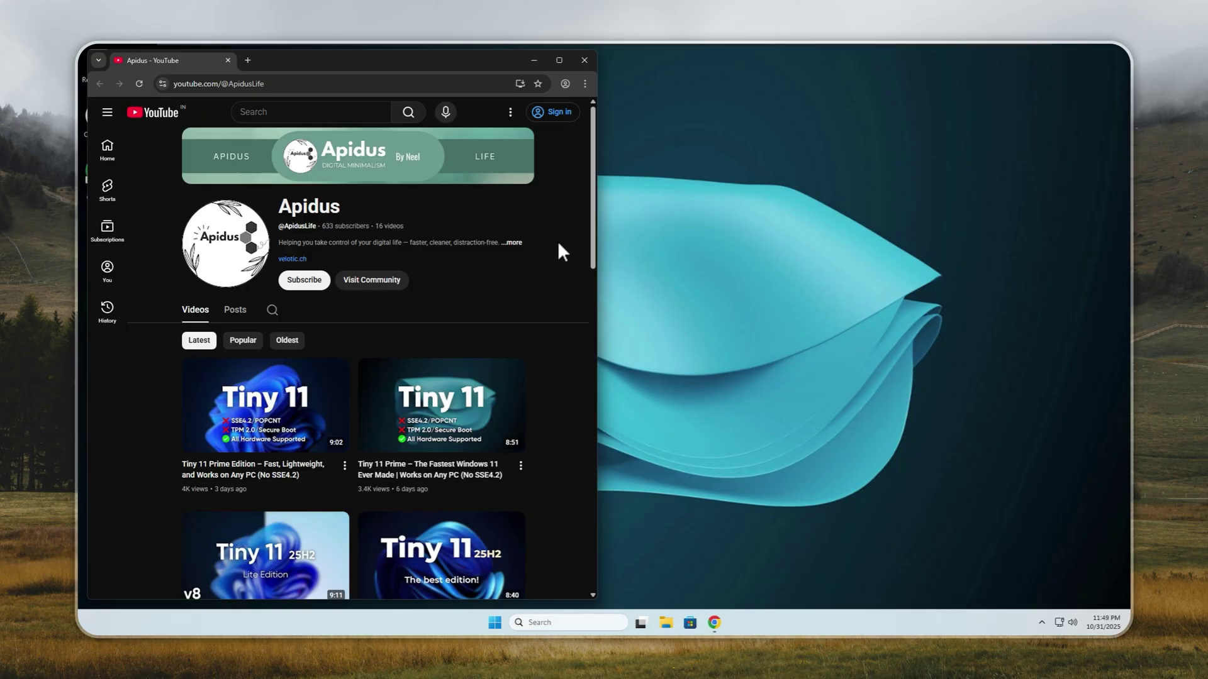
pyautogui.click(580, 61)
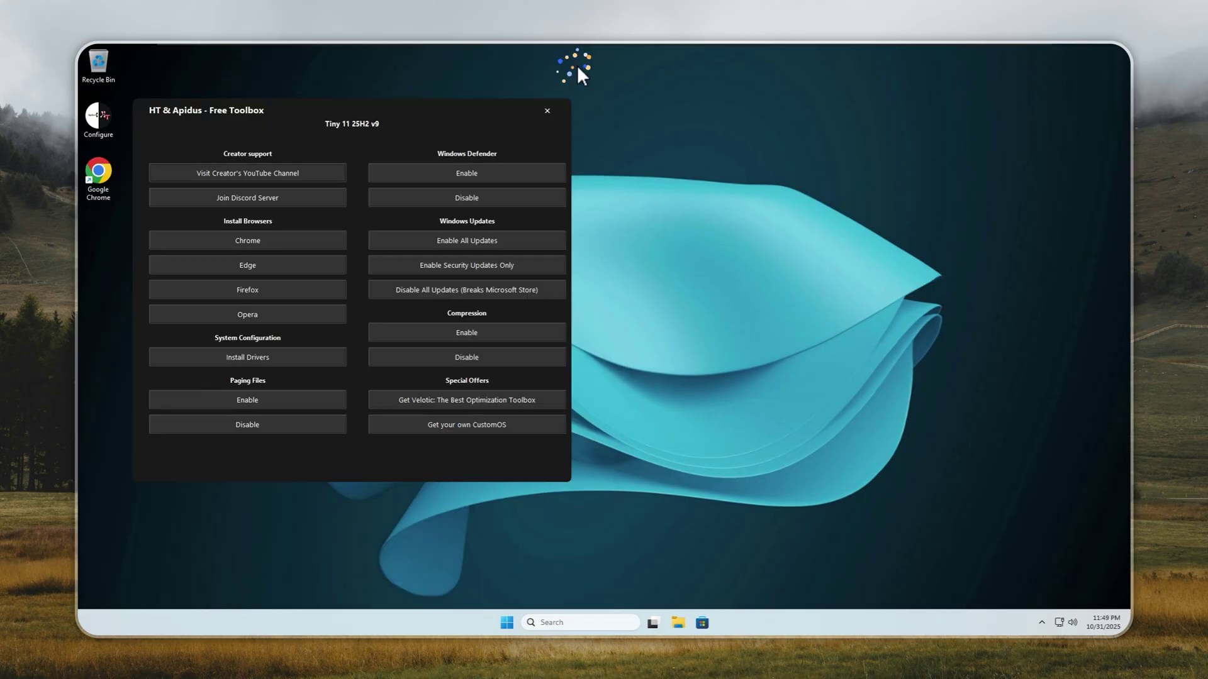
pyautogui.click(323, 196)
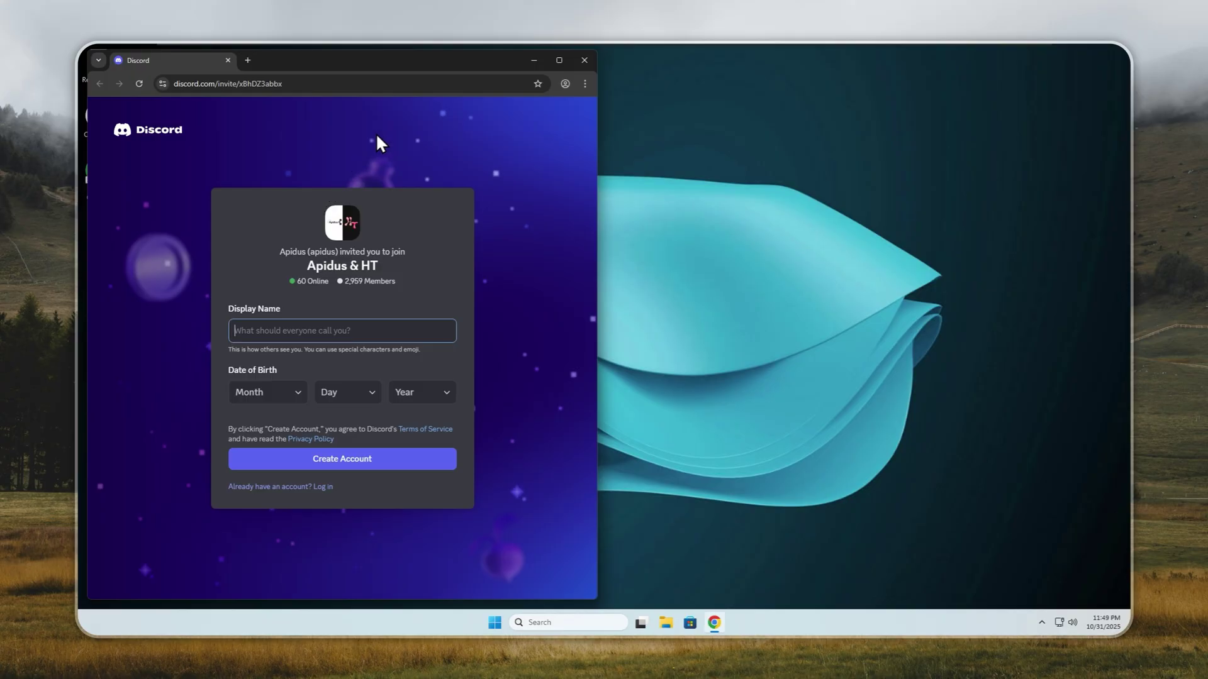
pyautogui.click(580, 62)
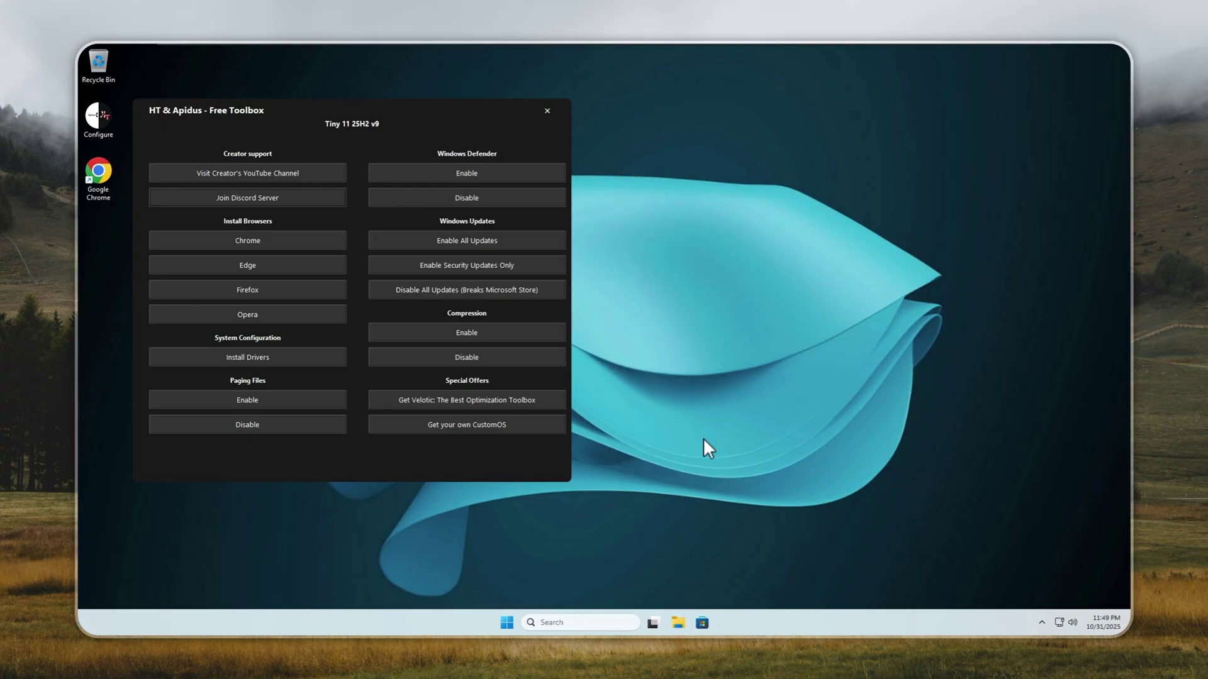
# Enable Paging Files, dismiss the success message, and launch Driver Booster via Install Drivers
pyautogui.click(703, 441)
pyautogui.click(240, 400)
pyautogui.click(612, 350)
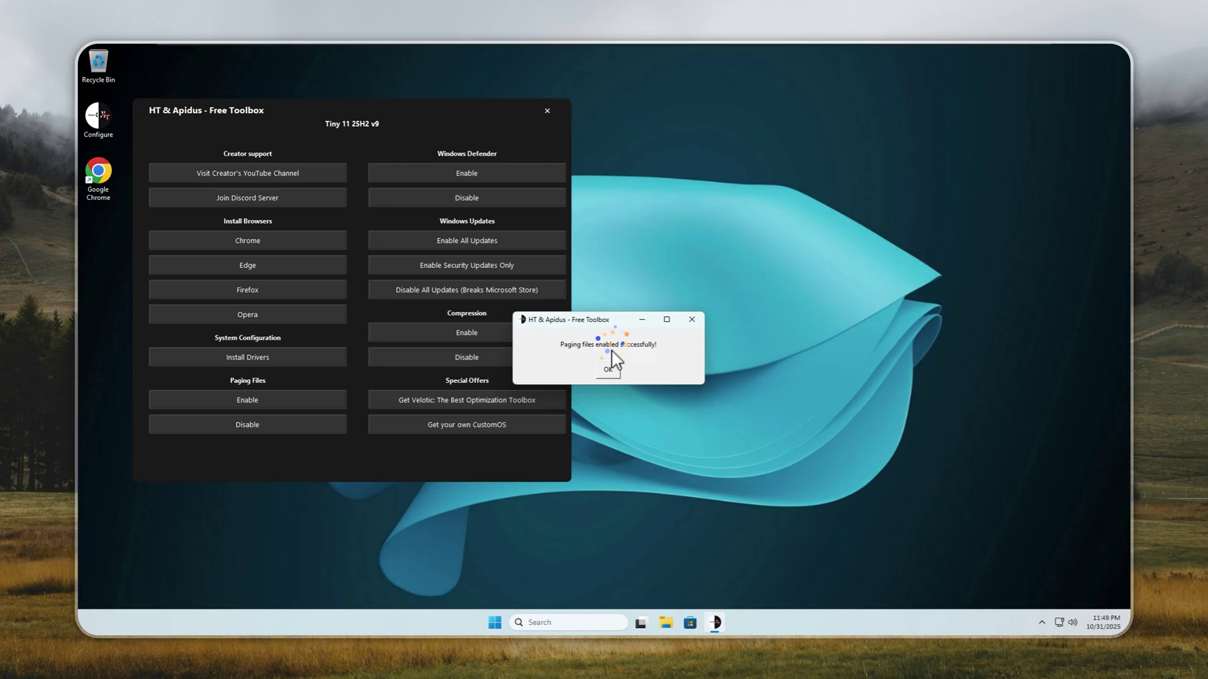
pyautogui.click(608, 371)
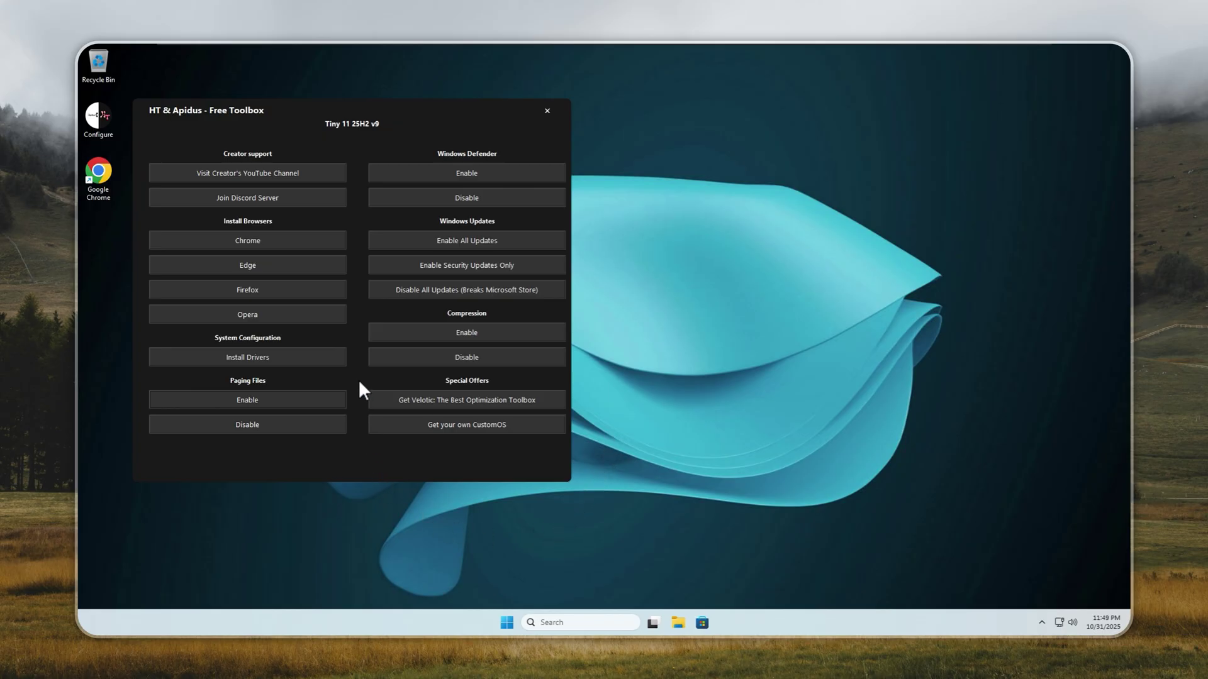
pyautogui.click(340, 359)
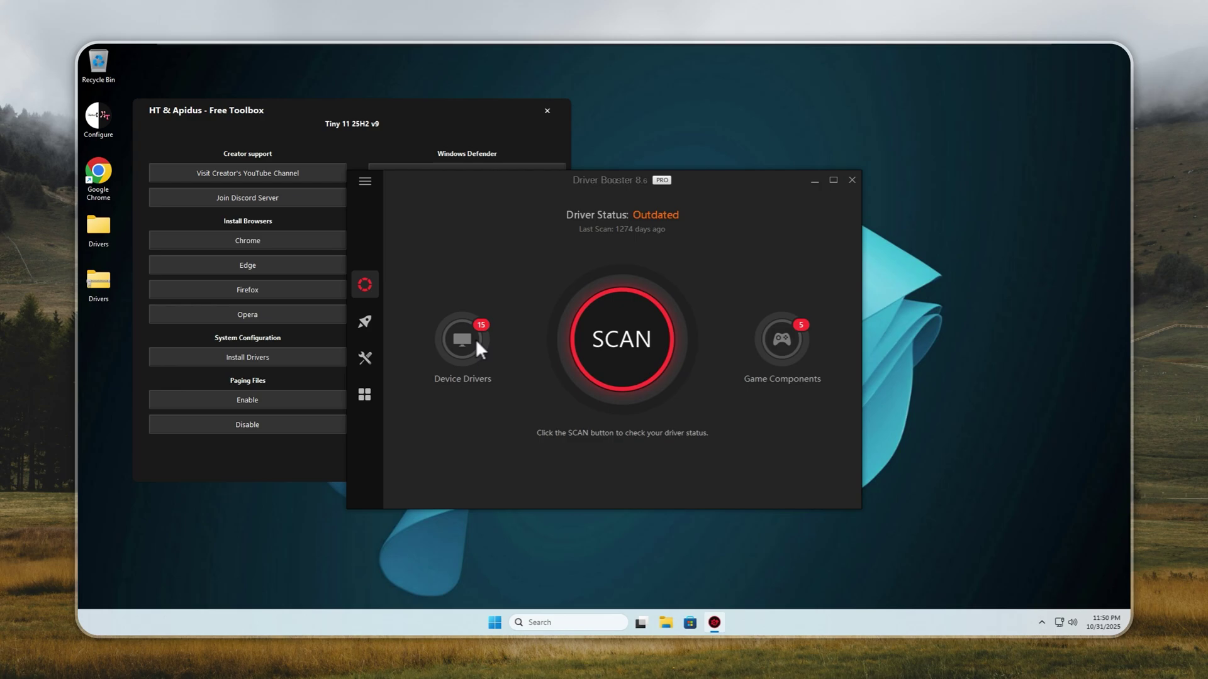
# Scan the PC and update all 13 outdated drivers with Auto Backup enabled
pyautogui.click(595, 352)
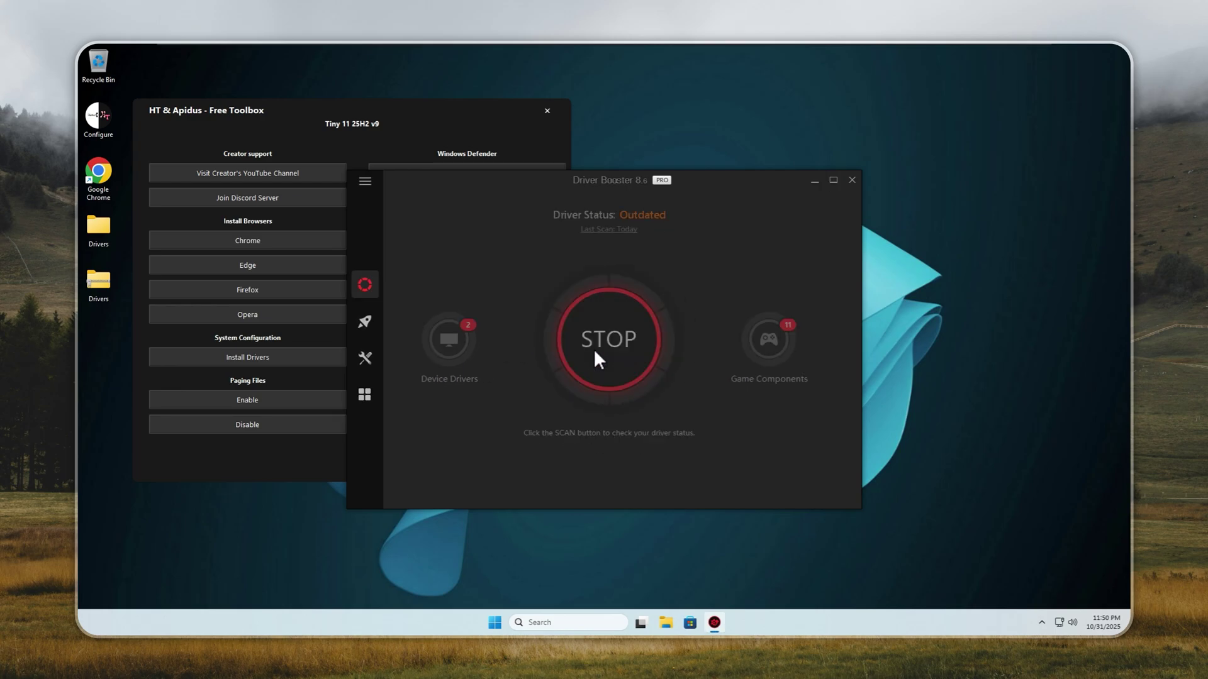
pyautogui.click(403, 263)
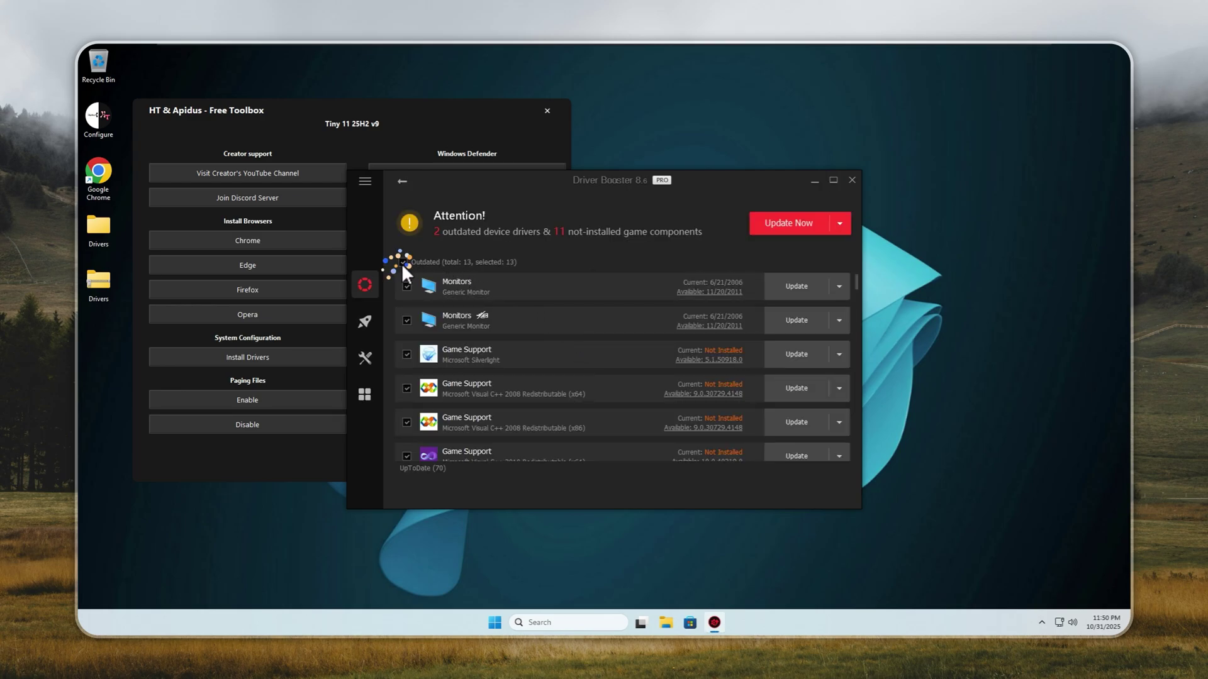
pyautogui.click(840, 224)
pyautogui.click(831, 262)
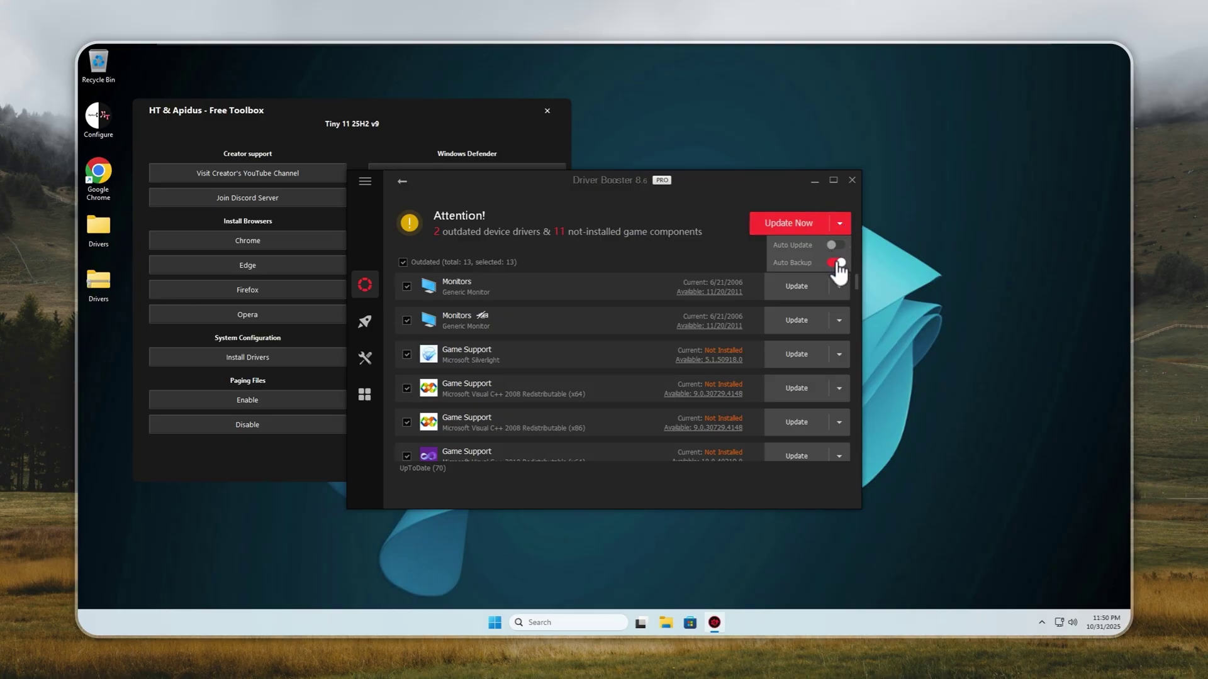
pyautogui.click(775, 221)
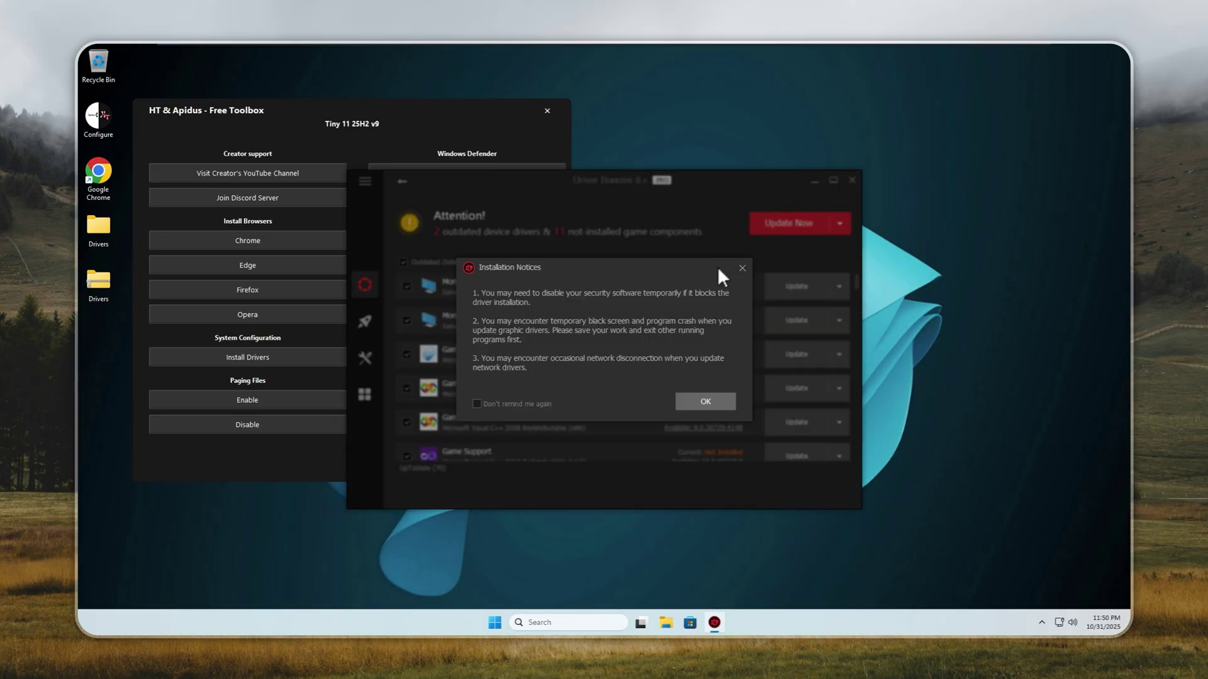
pyautogui.click(728, 406)
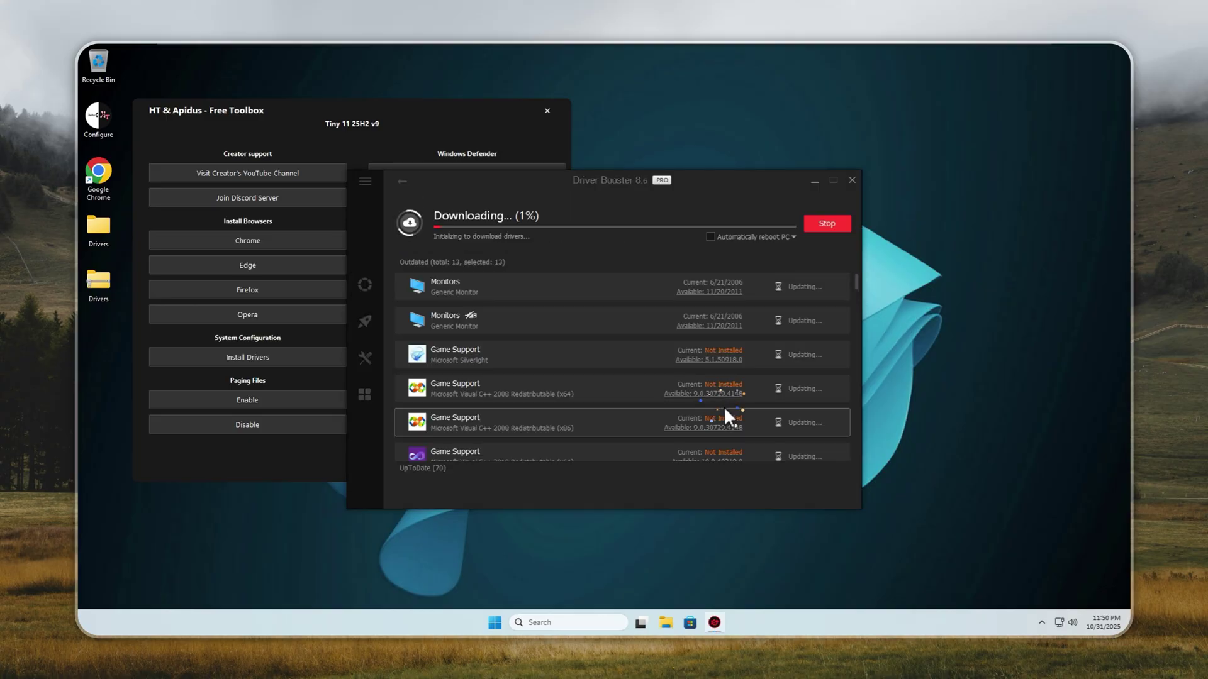
pyautogui.click(670, 376)
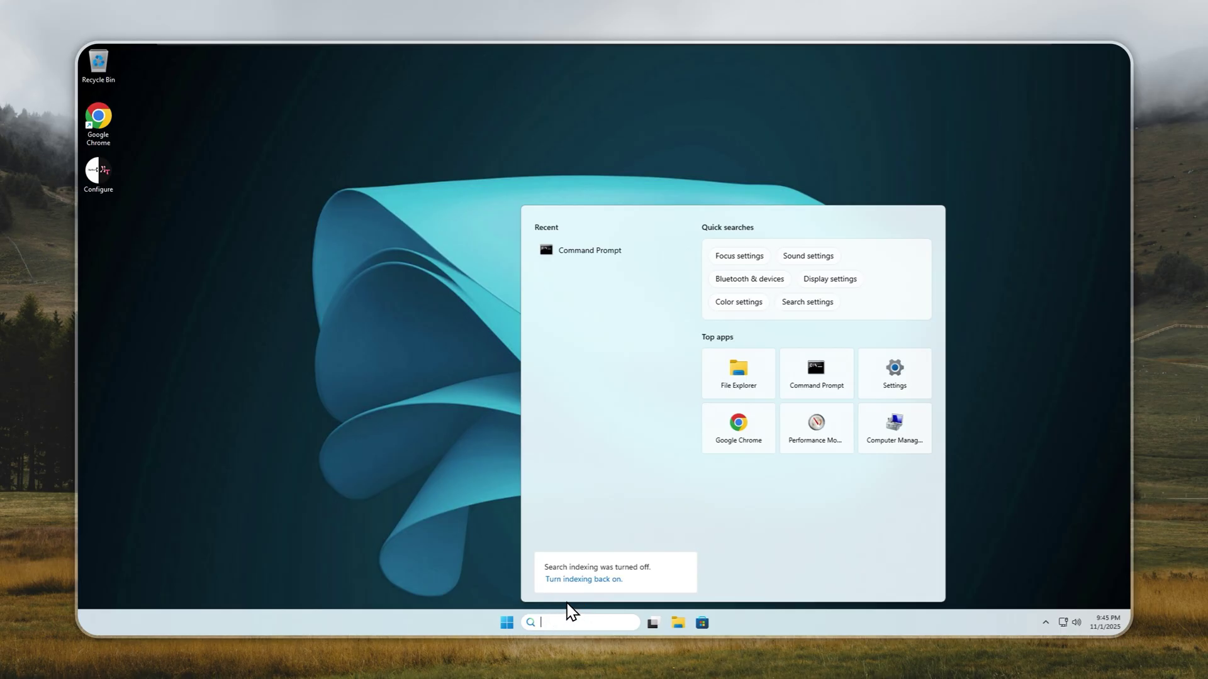
# Search 'pow' and run Windows PowerShell as administrator
pyautogui.write('pow')
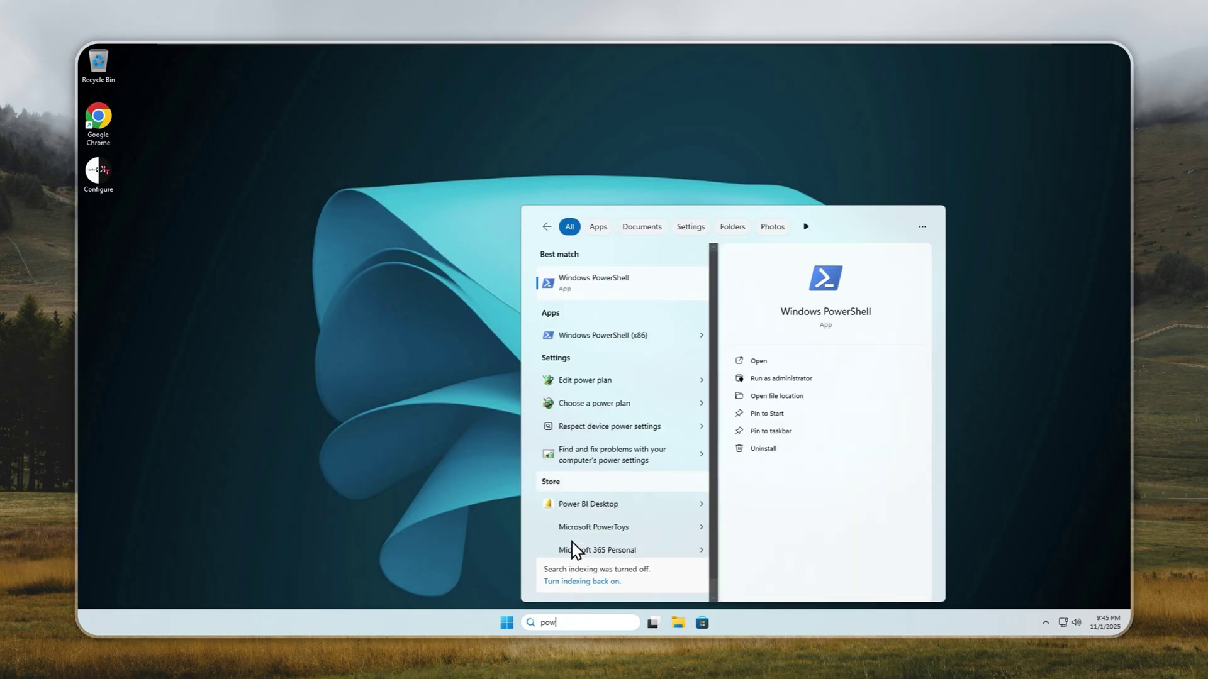
pyautogui.rightClick(622, 279)
pyautogui.click(651, 290)
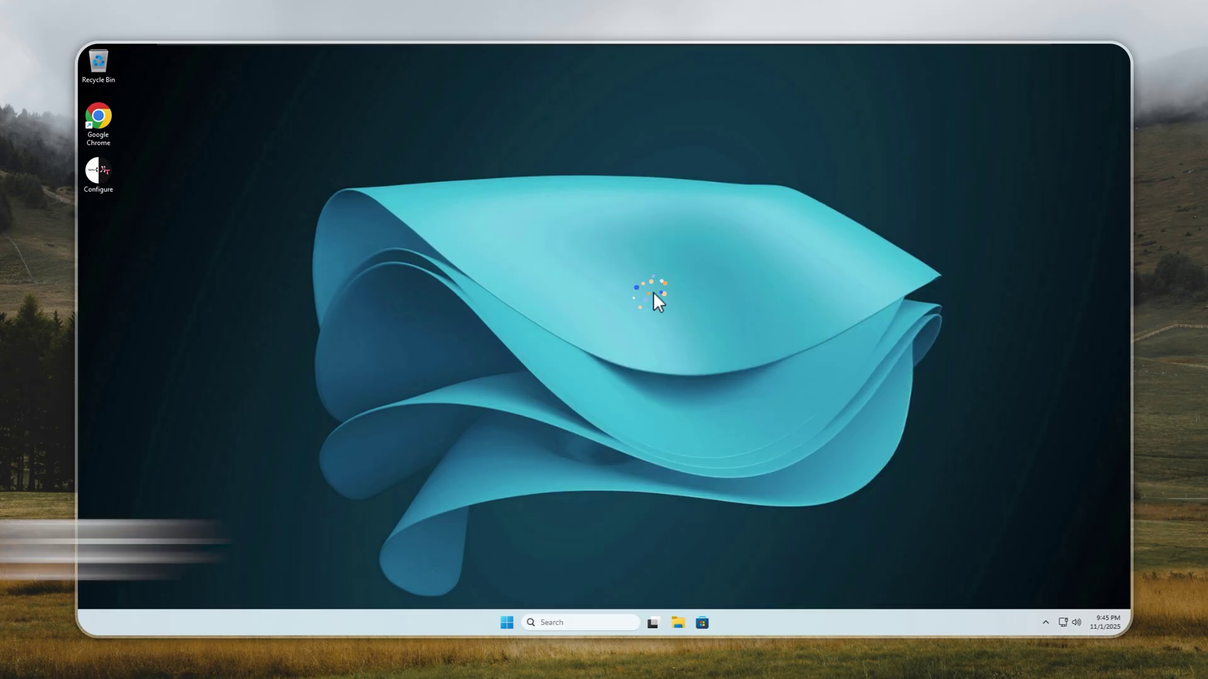
pyautogui.click(291, 190)
# Run Install-Language with pt-BR as the language to install
pyautogui.write('install-language')
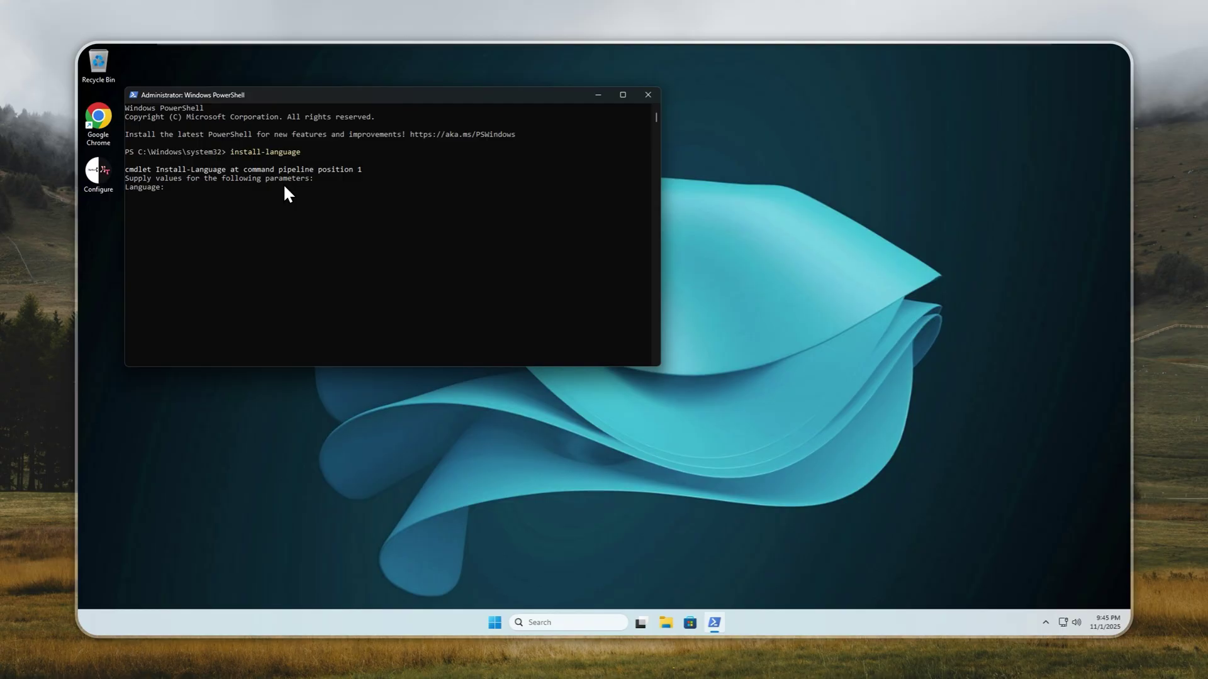
pyautogui.write('pt-BR')
pyautogui.press('Return')
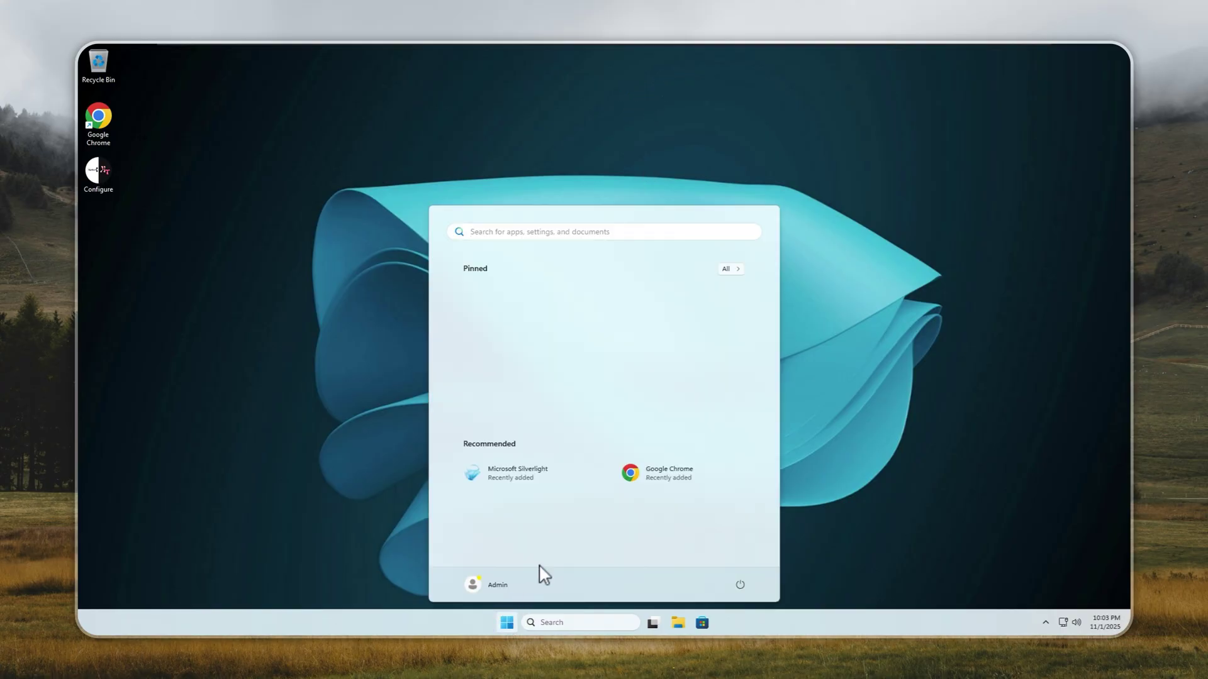
# Open the Language & region page under Time & language in a maximized Settings window
pyautogui.click(725, 269)
pyautogui.scroll(-3, 594, 505)
pyautogui.click(547, 497)
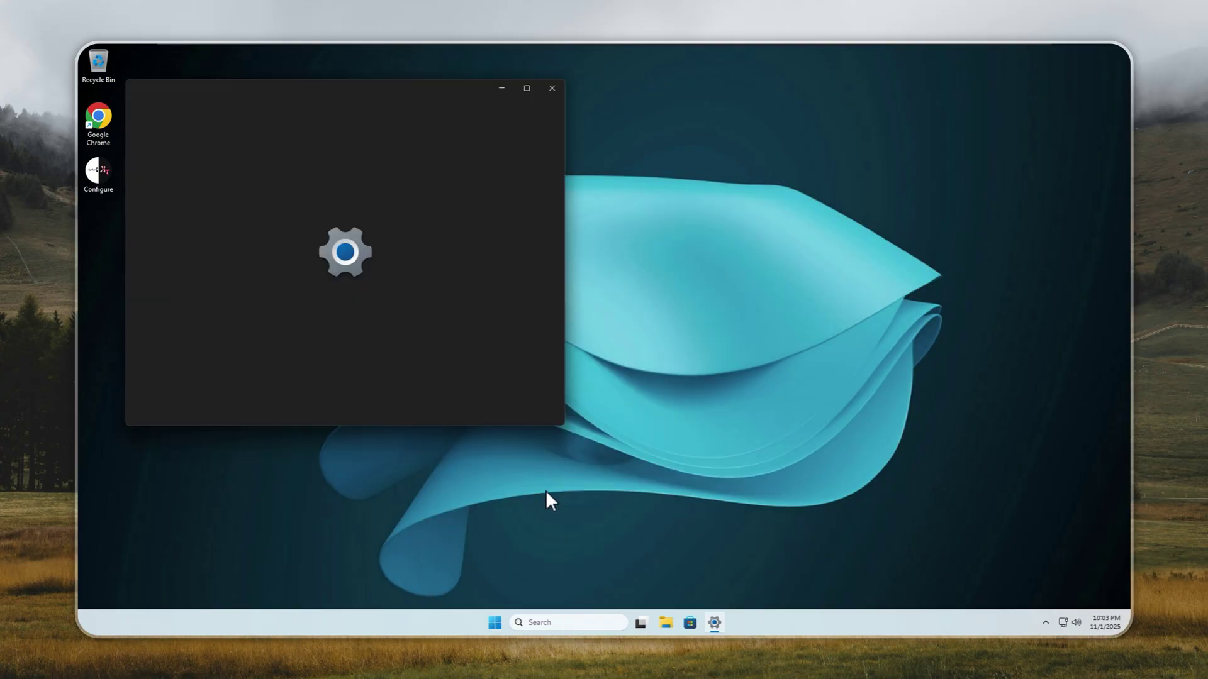
pyautogui.click(261, 322)
pyautogui.click(526, 88)
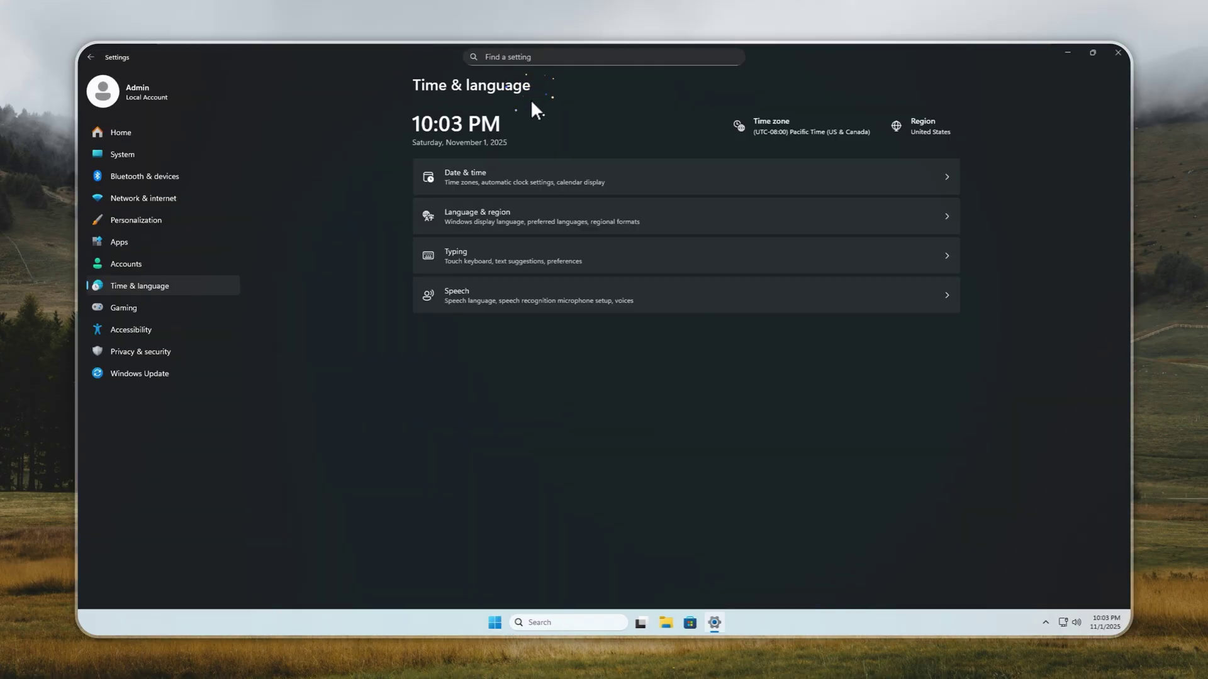
pyautogui.click(492, 211)
# Set Português (Brasil) as display language, copy it to new accounts, and sign out
pyautogui.click(843, 171)
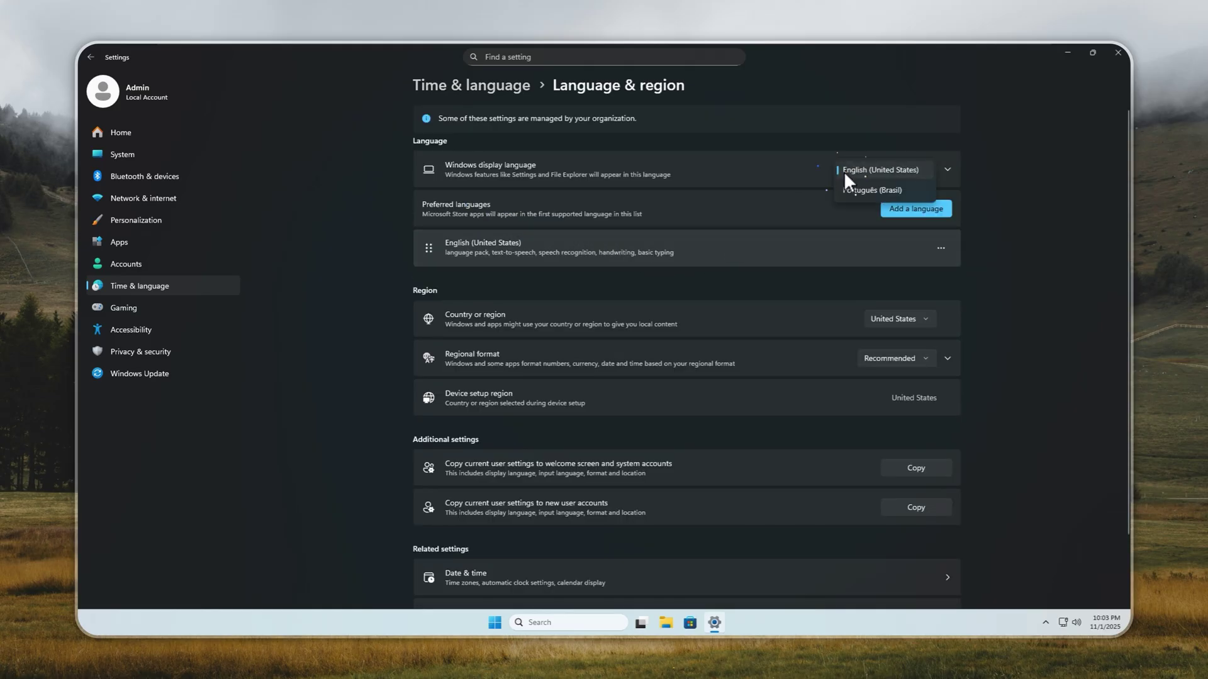
pyautogui.click(862, 192)
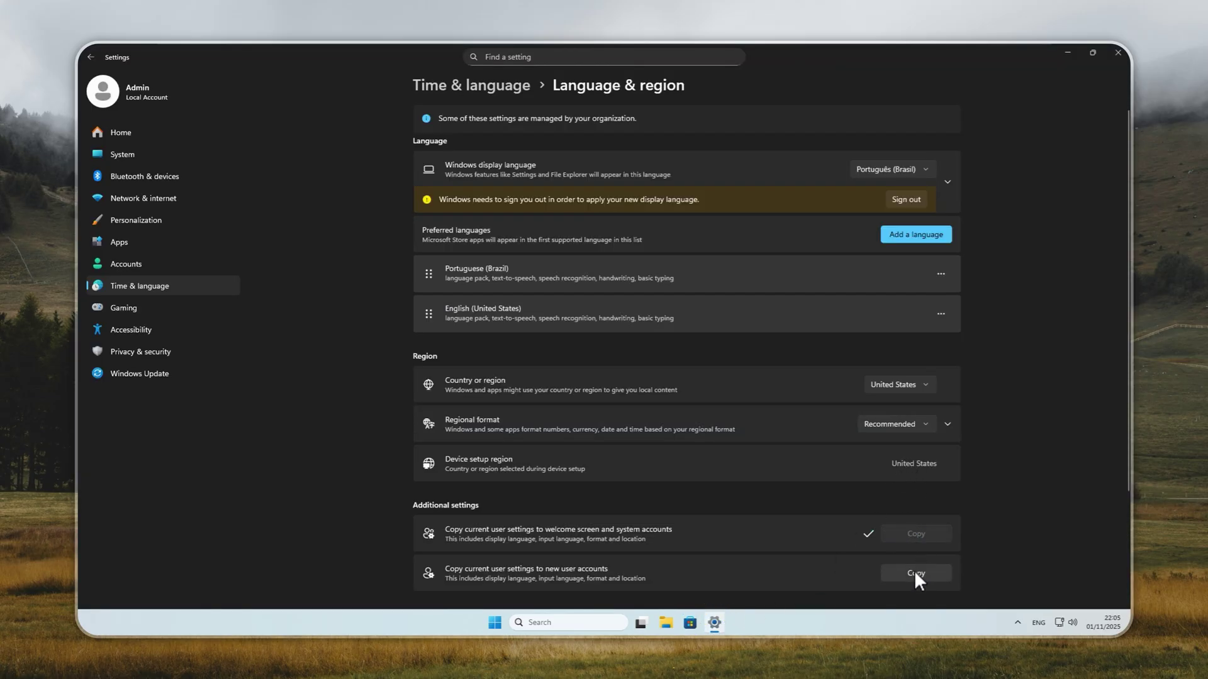
pyautogui.click(915, 572)
pyautogui.click(494, 623)
pyautogui.click(739, 584)
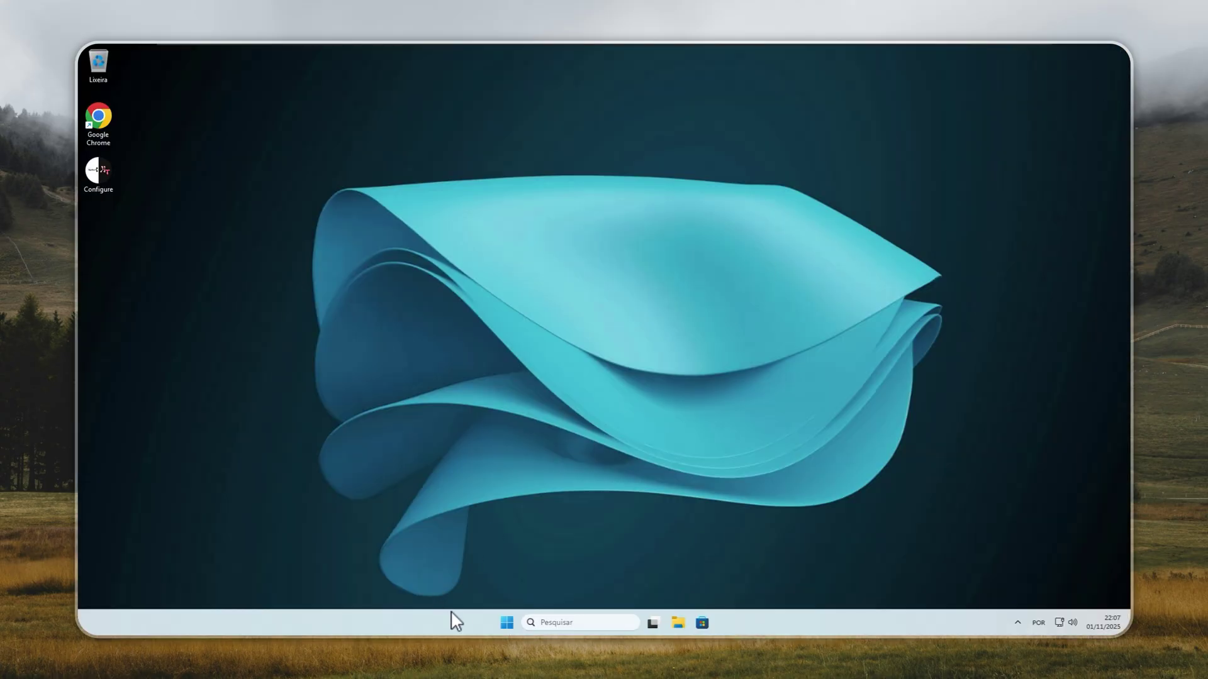
# Browse the Portuguese Todos app list, then open File Explorer on Este Computador
pyautogui.click(505, 623)
pyautogui.click(717, 270)
pyautogui.scroll(-3, 673, 403)
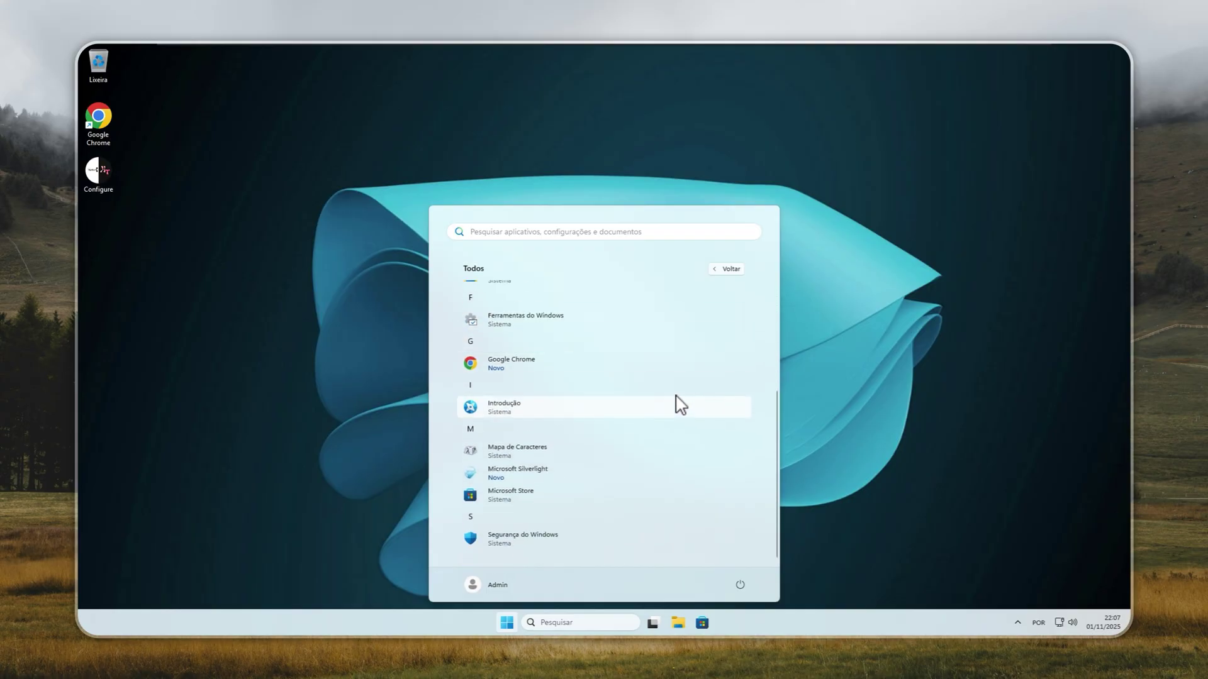
pyautogui.scroll(3, 687, 450)
pyautogui.scroll(-1, 553, 440)
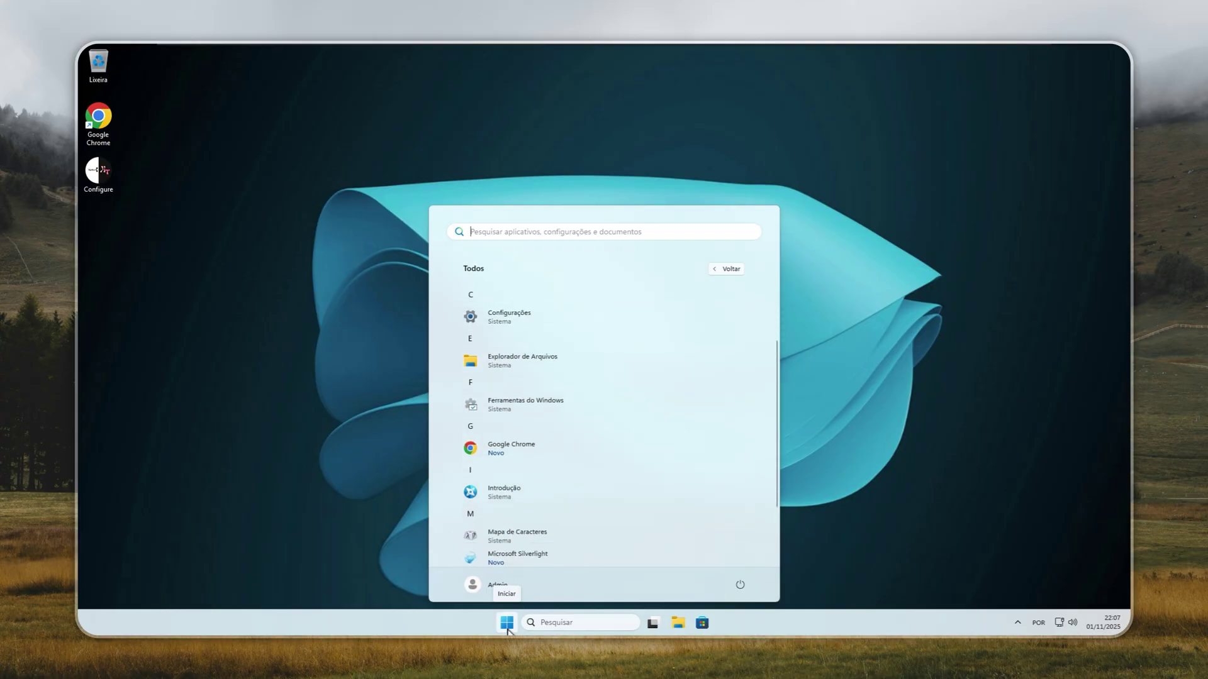
pyautogui.click(678, 623)
pyautogui.click(348, 419)
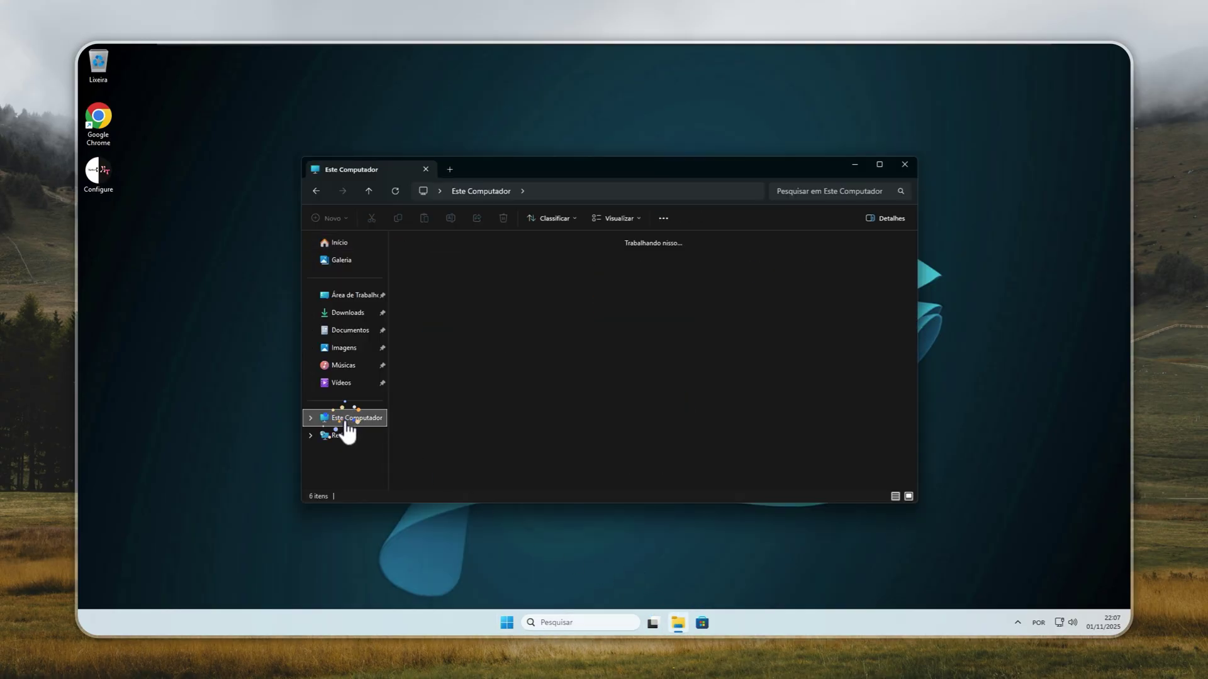